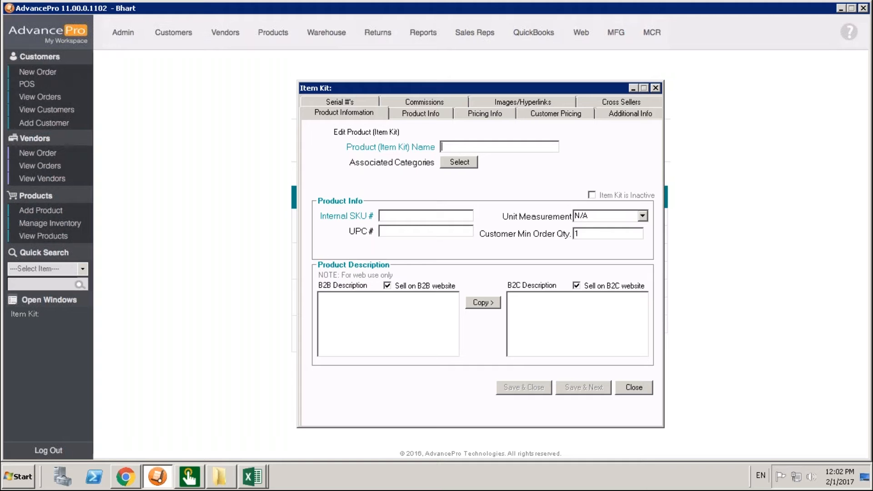
# Name the new item kit APTU Kit, enter APTUKIT as its internal SKU, and try to save it.
pyautogui.write('APU')
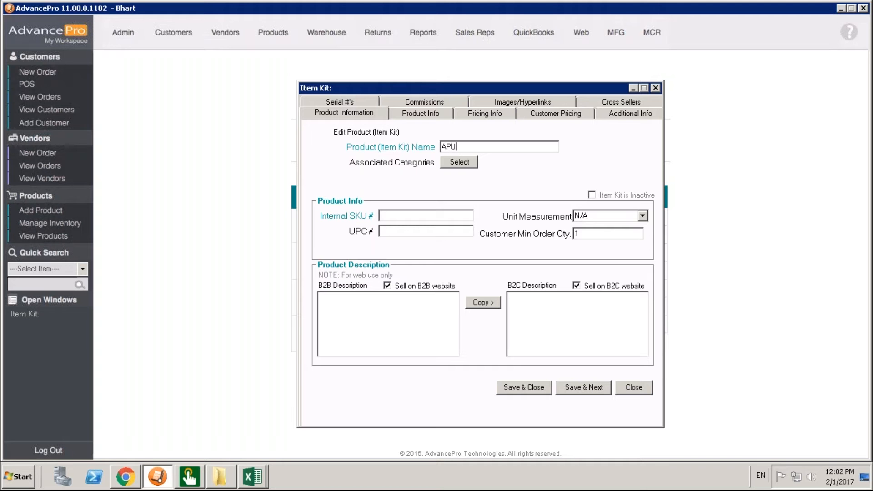
pyautogui.press('BackSpace')
pyautogui.write('TU Kit')
pyautogui.press('Tab')
pyautogui.press('Tab')
pyautogui.press('Tab')
pyautogui.write('APTUKIT')
pyautogui.click(587, 388)
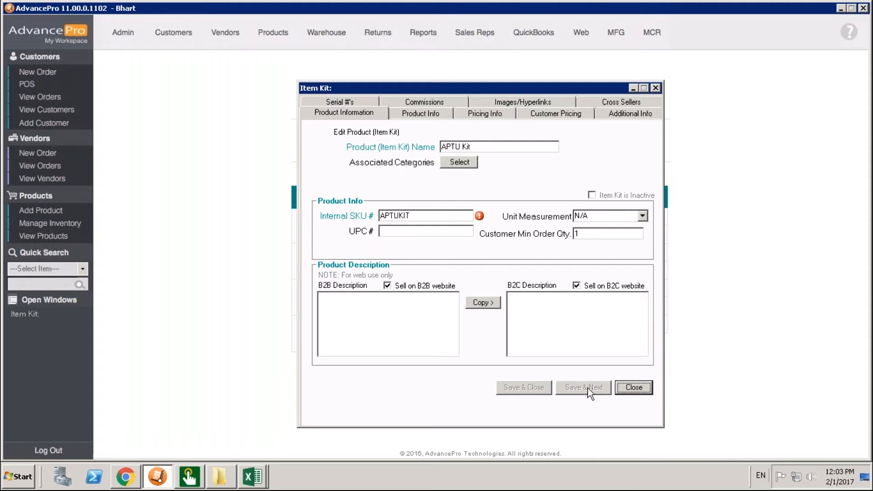
# Change the kit's internal SKU to APTUKIT1 and save, continuing to the kit's component products.
pyautogui.click(438, 217)
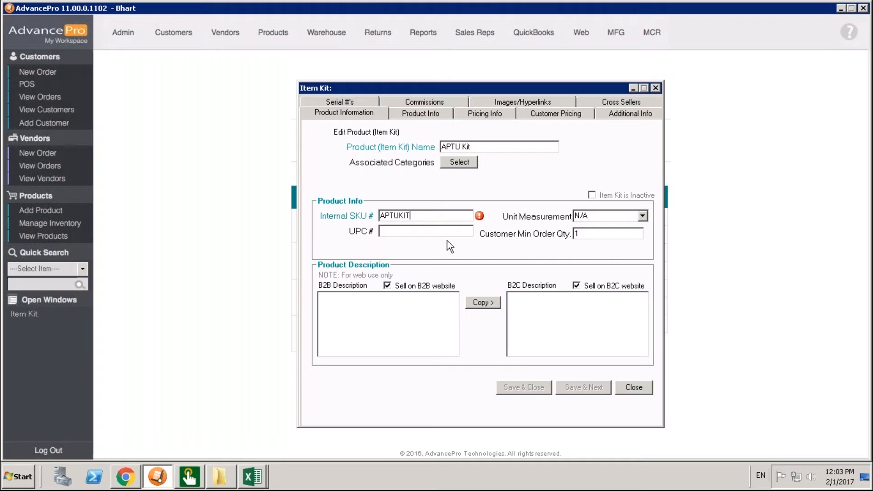
pyautogui.write('1')
pyautogui.click(582, 391)
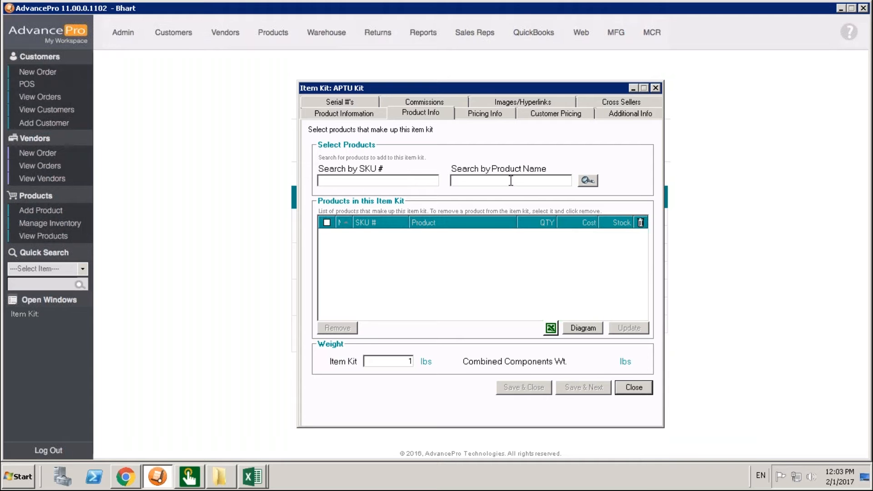
# Search the product catalogue and add DREM001, the Dremel Micro 18-Piece tool, as a component of the item kit.
pyautogui.click(587, 181)
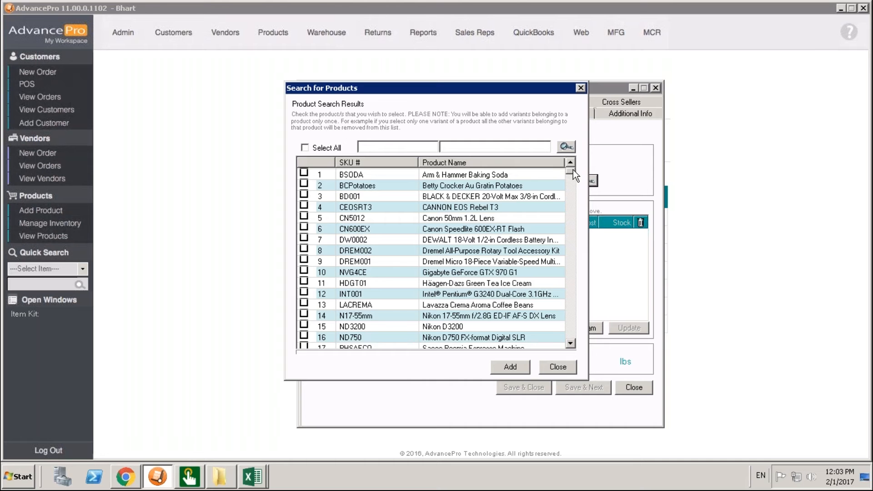
pyautogui.scroll(-4, 573, 174)
pyautogui.scroll(4, 571, 170)
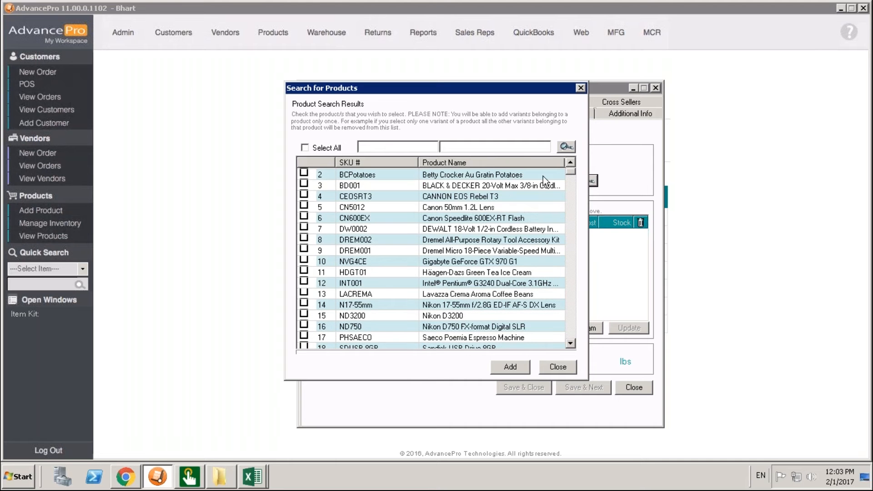
pyautogui.click(304, 249)
pyautogui.click(520, 368)
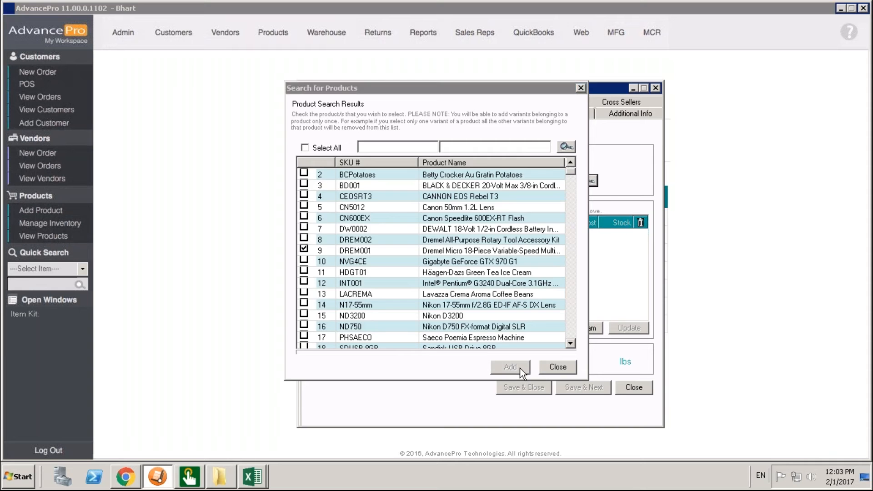
# Set the DREM001 component quantity to 10, update the kit, and save on to its pricing information.
pyautogui.click(541, 234)
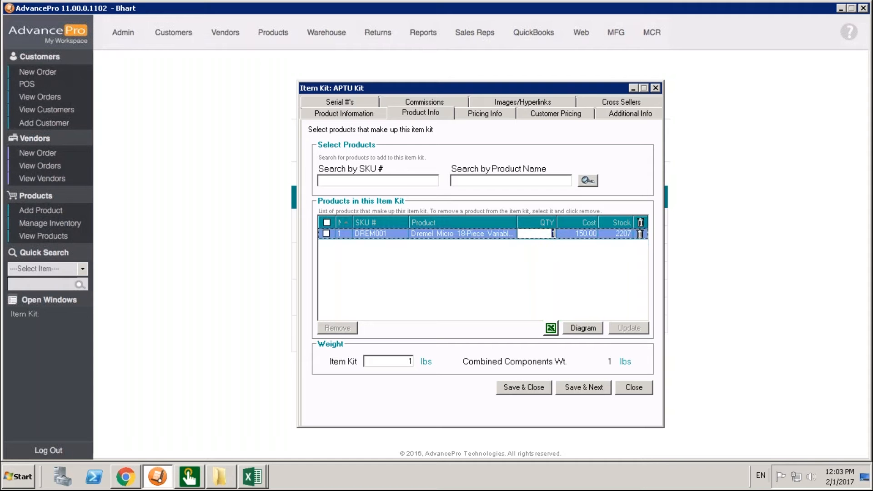
pyautogui.write('10')
pyautogui.click(640, 329)
pyautogui.click(570, 390)
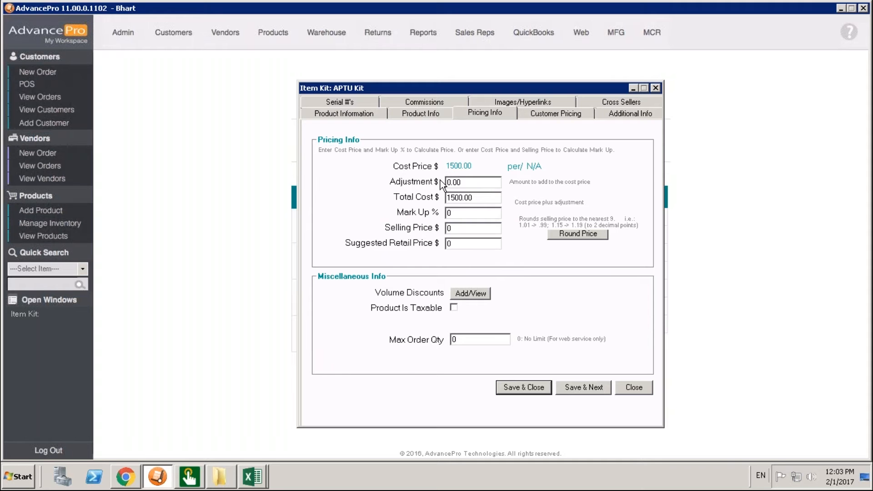
# Set the item kit's selling price to 3000, then save and close the kit.
pyautogui.click(463, 230)
pyautogui.write('3000')
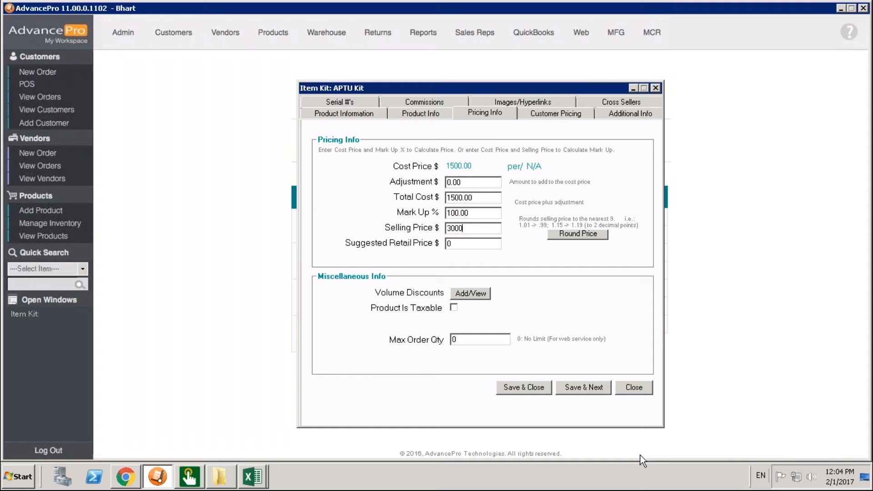
pyautogui.click(528, 389)
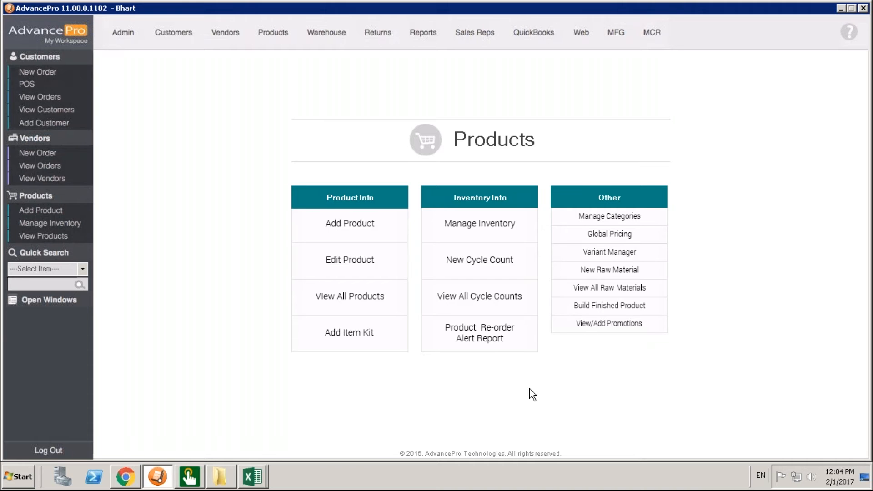
# List all products and filter them to show only item kits.
pyautogui.click(87, 237)
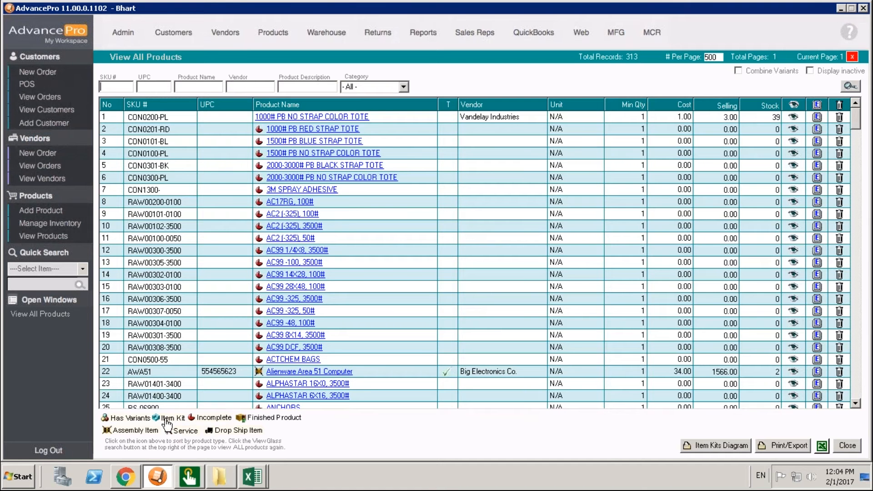
pyautogui.click(166, 421)
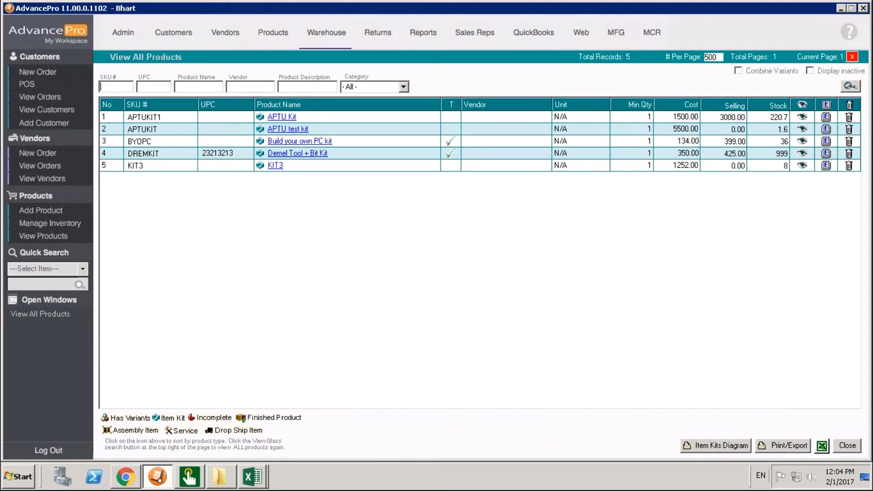
# Start a new customer order for Demo Customer1 and proceed to the order details.
pyautogui.click(61, 74)
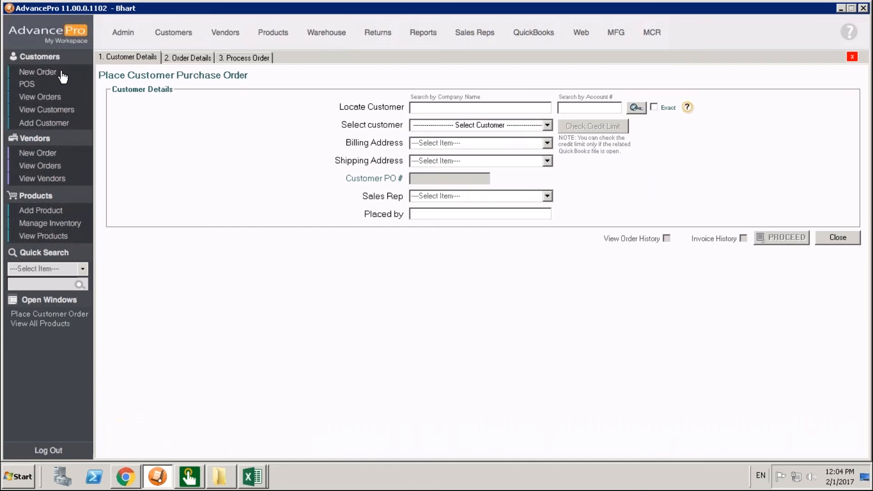
pyautogui.click(546, 125)
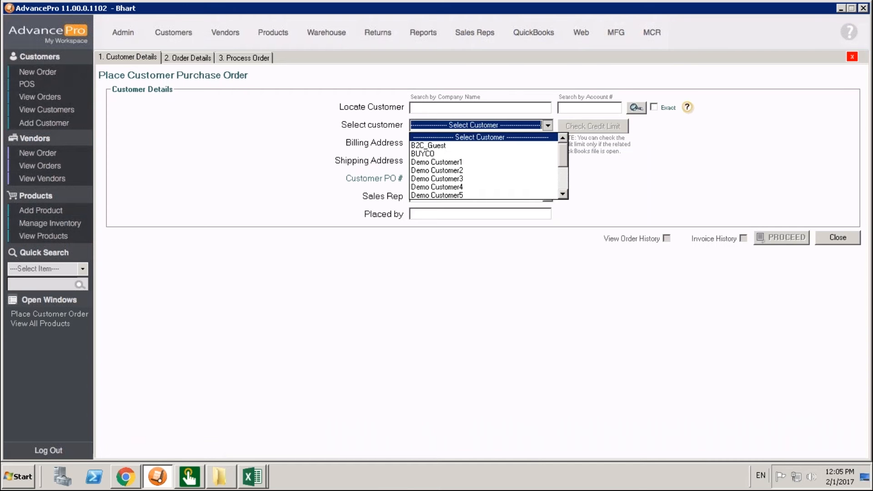
pyautogui.click(522, 163)
pyautogui.click(775, 240)
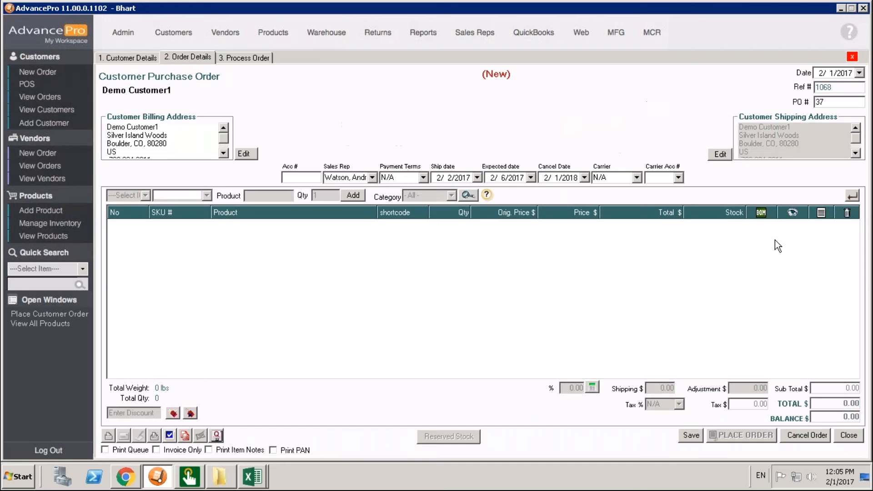
# Add one item kit with SKU APTUKIT1 to the order, then save and place the order.
pyautogui.write('APTUKIT1')
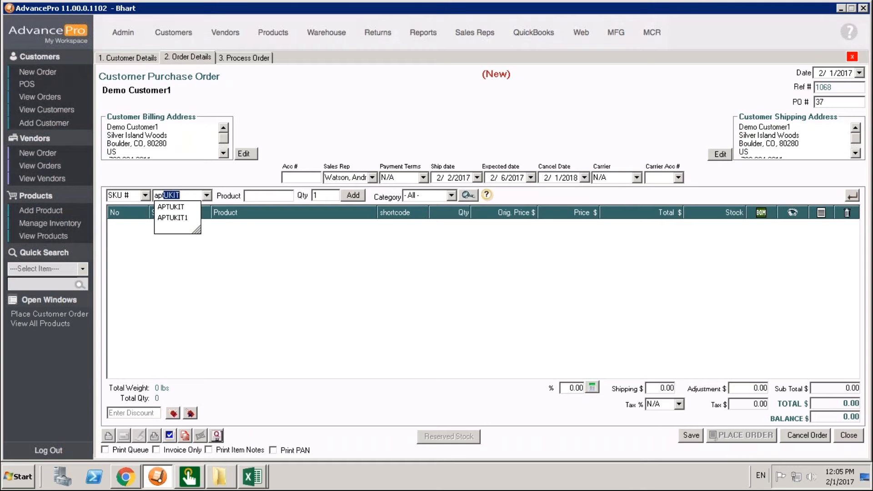
pyautogui.press('Return')
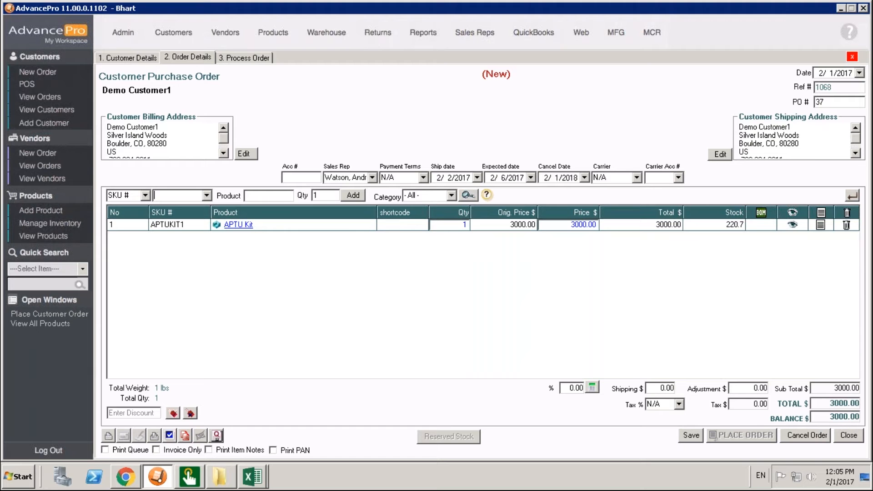
pyautogui.click(686, 434)
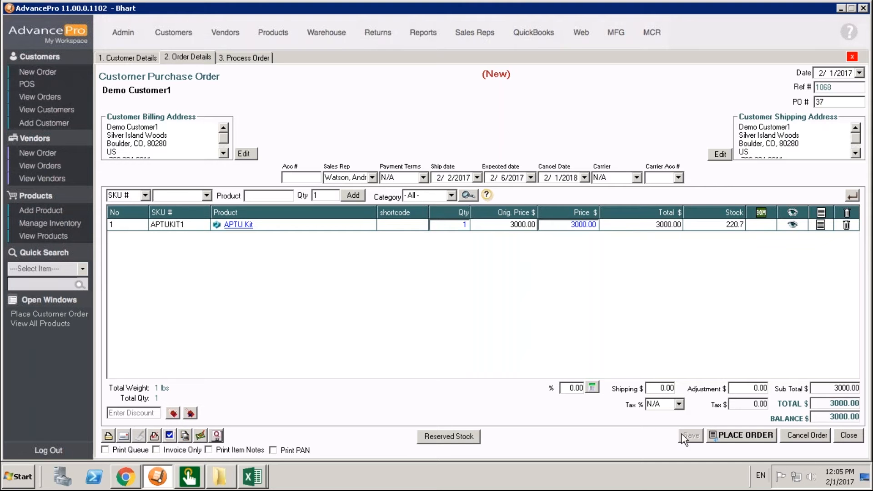
pyautogui.click(717, 435)
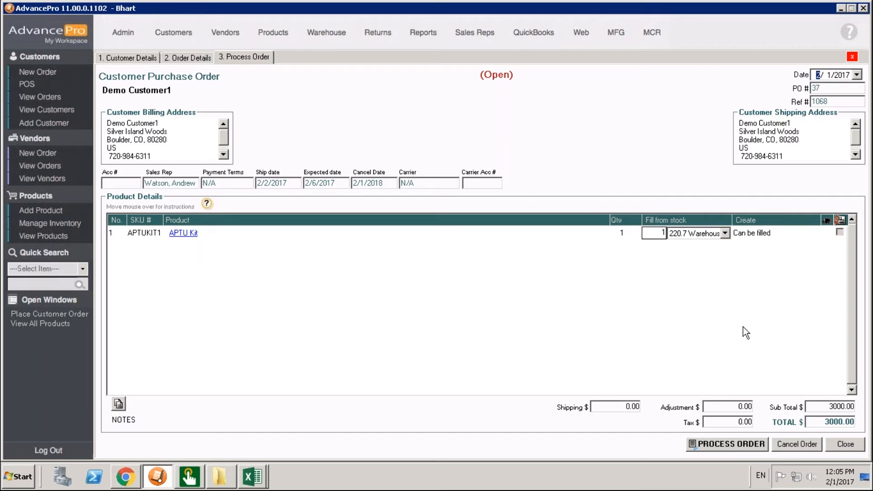
# Process the order with the kit filled from warehouse stock and open its pick list.
pyautogui.click(731, 447)
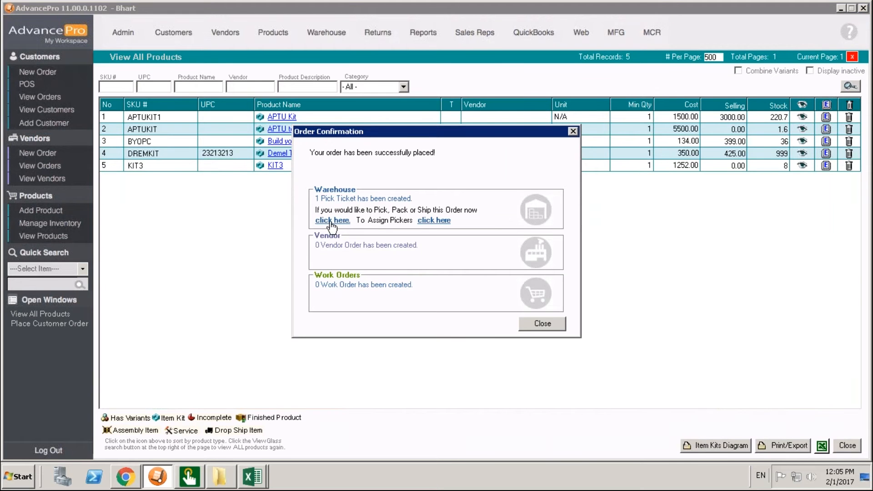
pyautogui.click(331, 222)
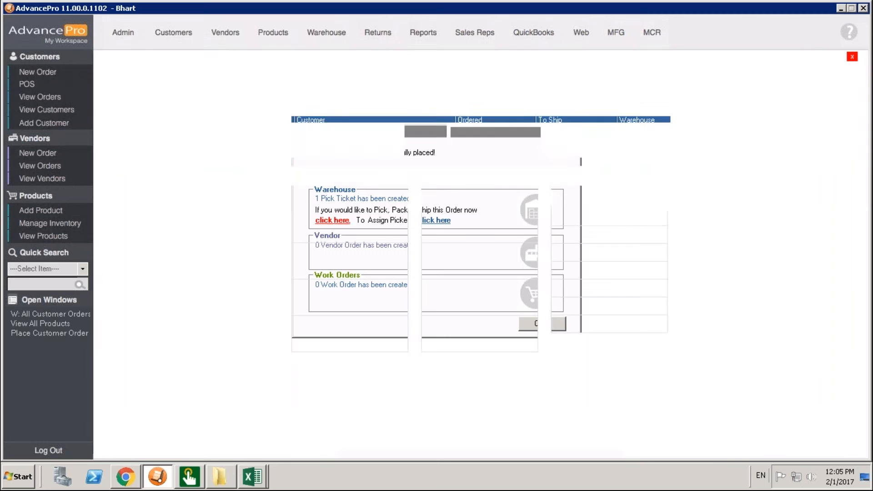
pyautogui.click(223, 134)
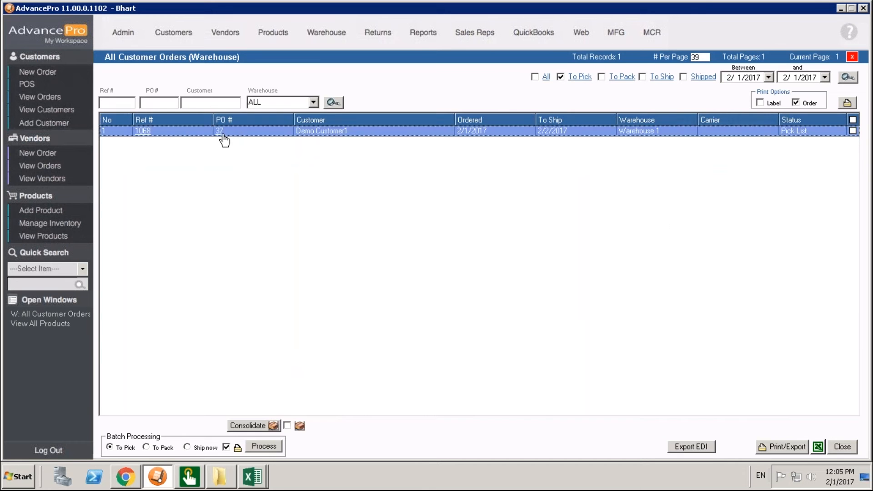
pyautogui.doubleClick(223, 135)
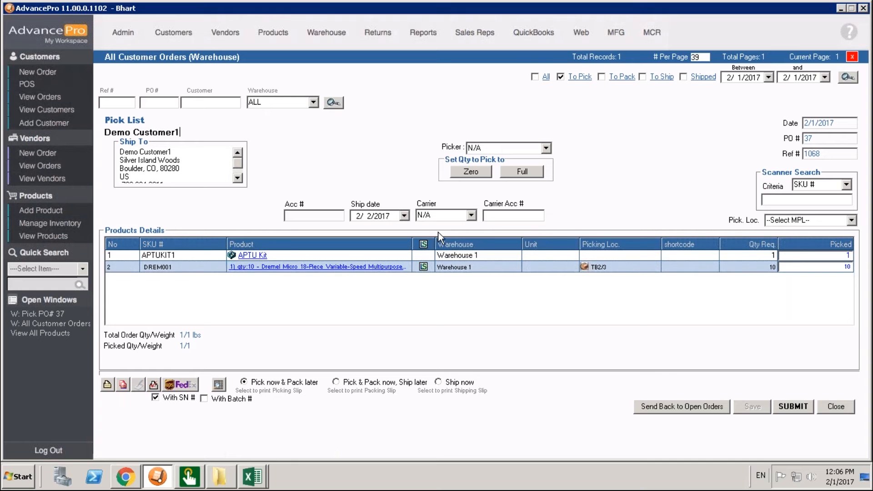
# Open the product 1000# PB NO STRAP COLOR TOTE for editing from the full product list and show its vendor and pricing information.
pyautogui.click(30, 240)
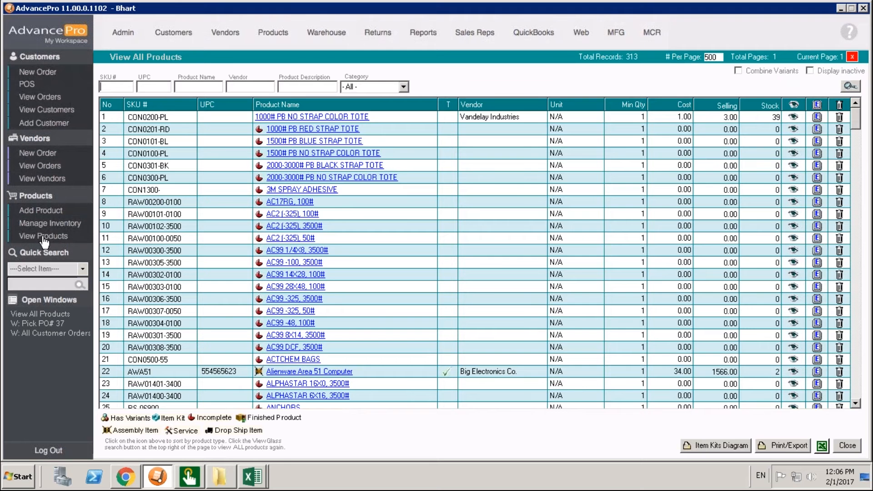
pyautogui.click(818, 119)
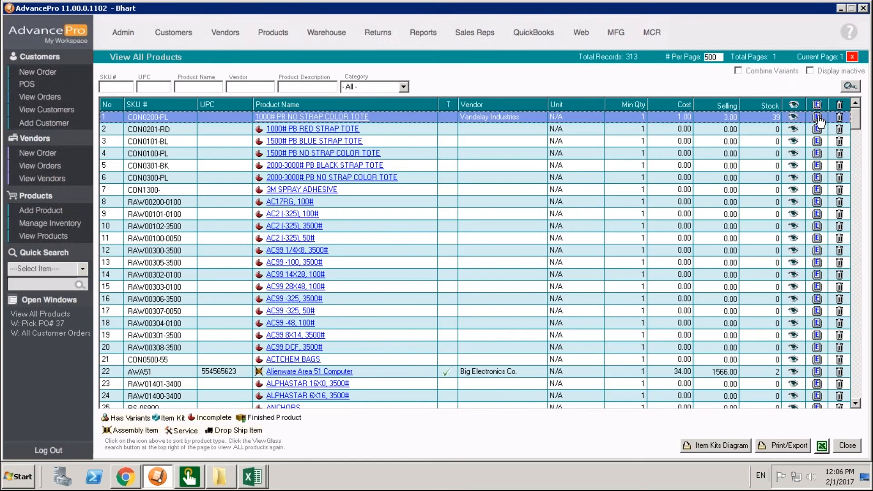
pyautogui.click(390, 110)
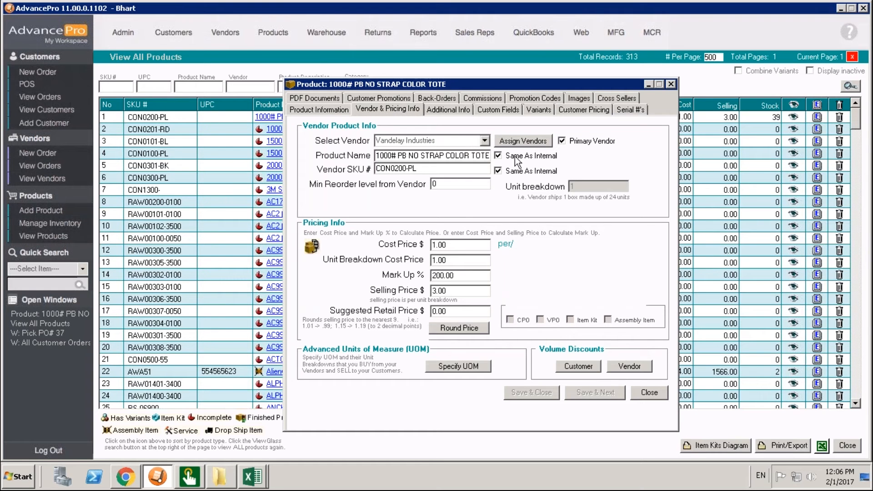
pyautogui.click(482, 157)
pyautogui.click(435, 170)
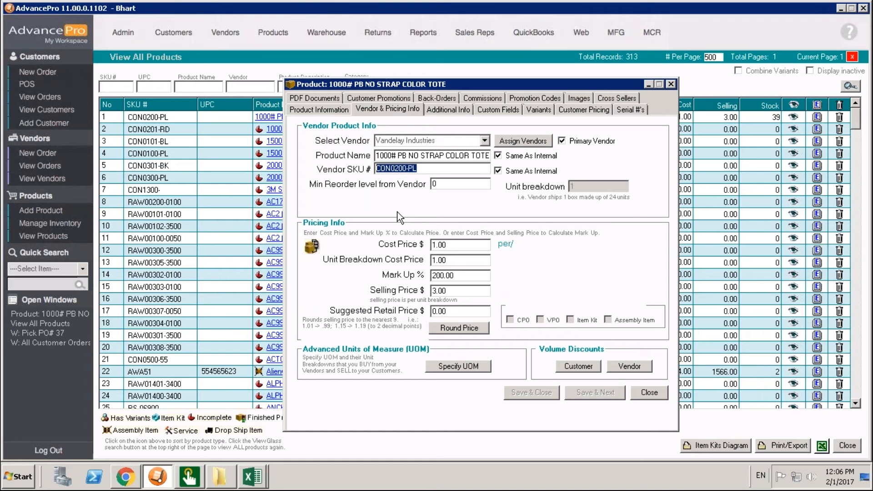
# Associate the vendor Joe's Fast Freight with the product.
pyautogui.click(519, 141)
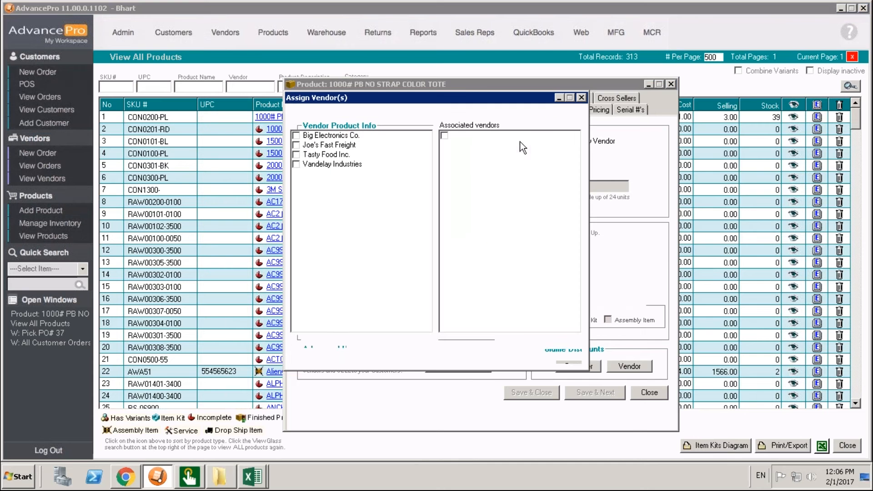
pyautogui.click(298, 146)
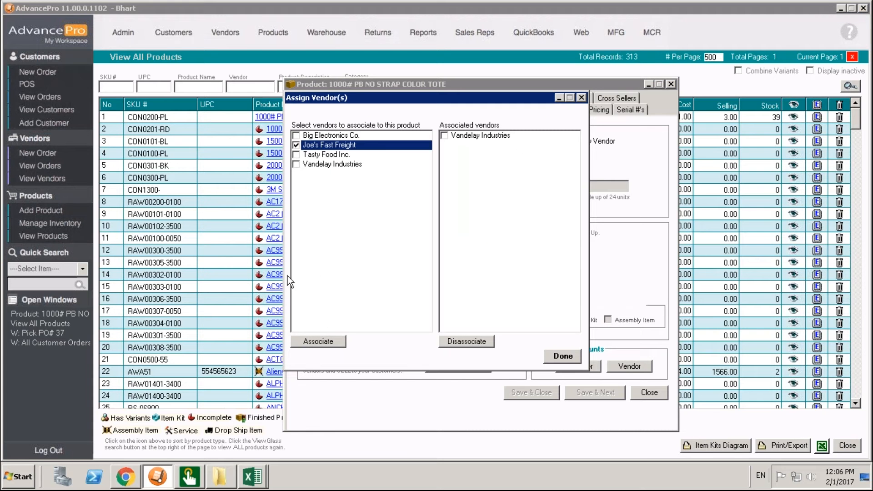
pyautogui.click(325, 342)
pyautogui.click(570, 357)
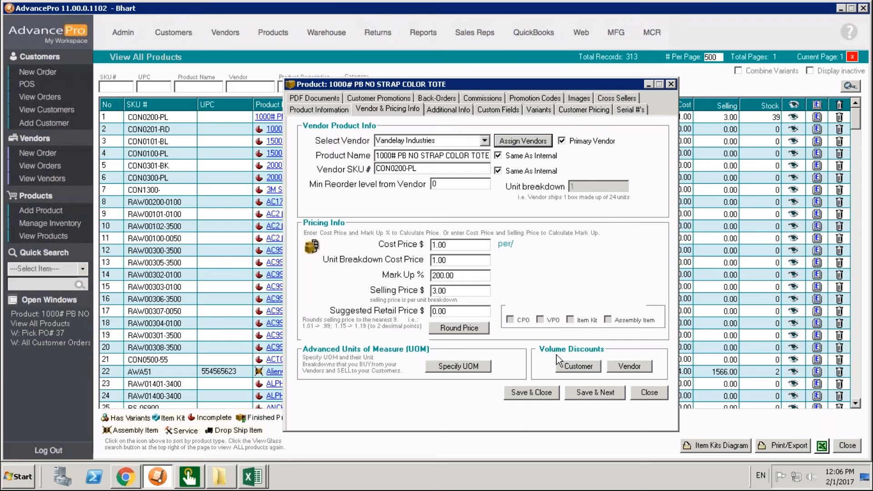
# Select Joe's Fast Freight as the vendor to edit and set its unit breakdown to 10.
pyautogui.click(485, 139)
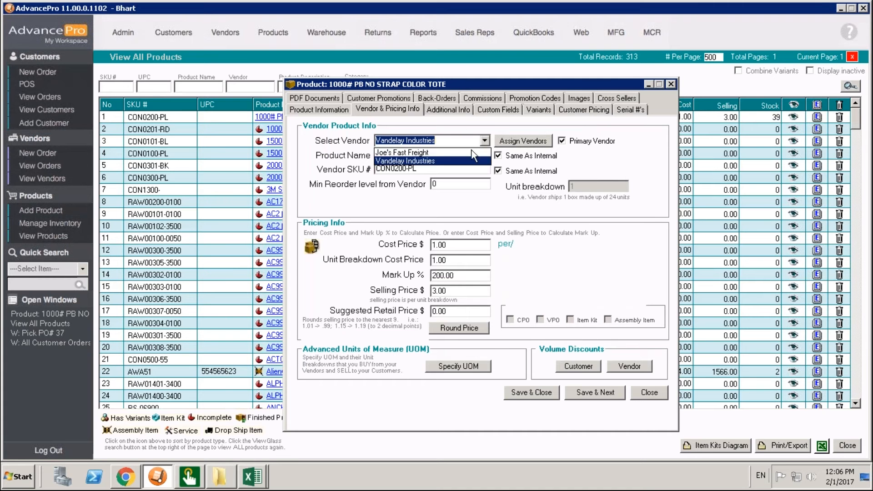
pyautogui.click(467, 154)
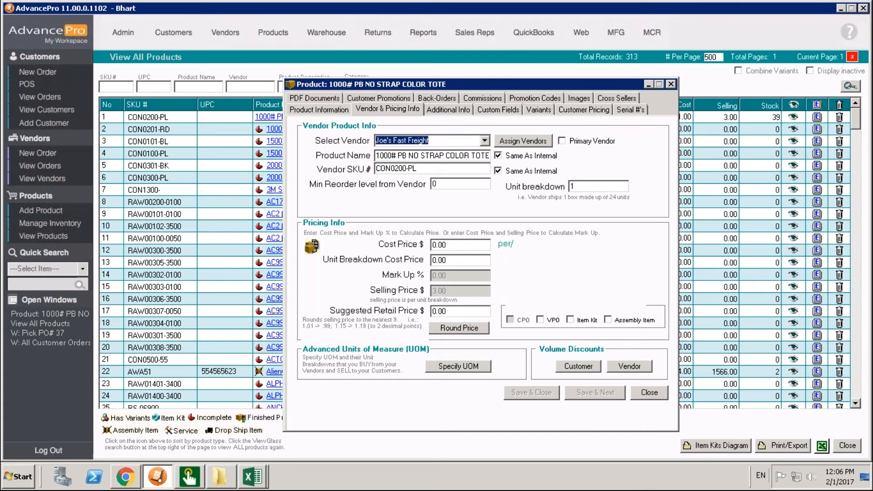
pyautogui.click(591, 187)
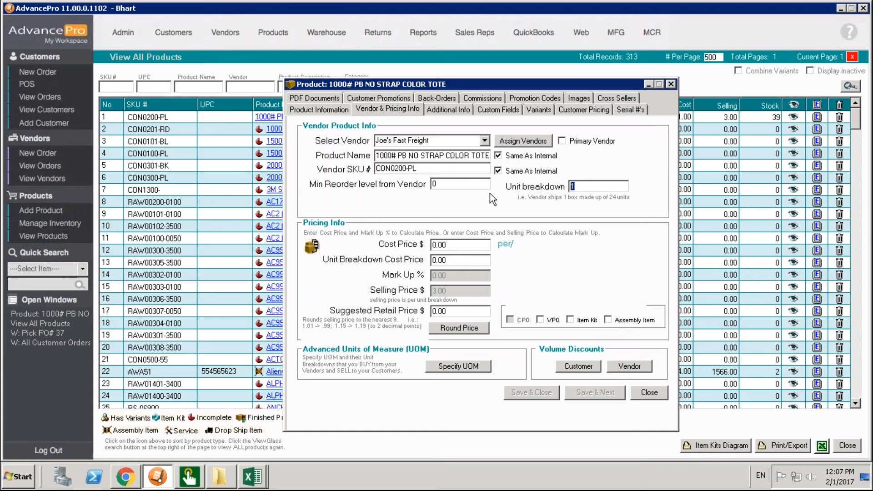
pyautogui.write('10')
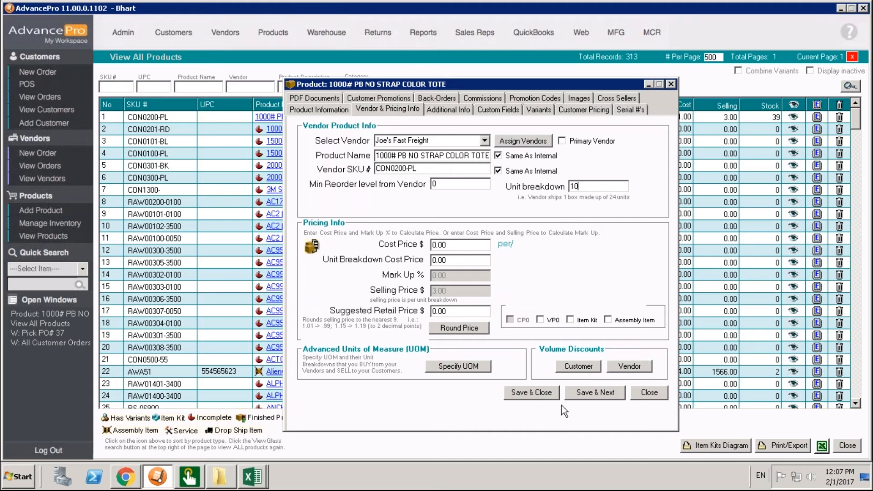
# Save the product's vendor settings and start a new vendor order with Joe's Fast Freight as the vendor.
pyautogui.click(549, 393)
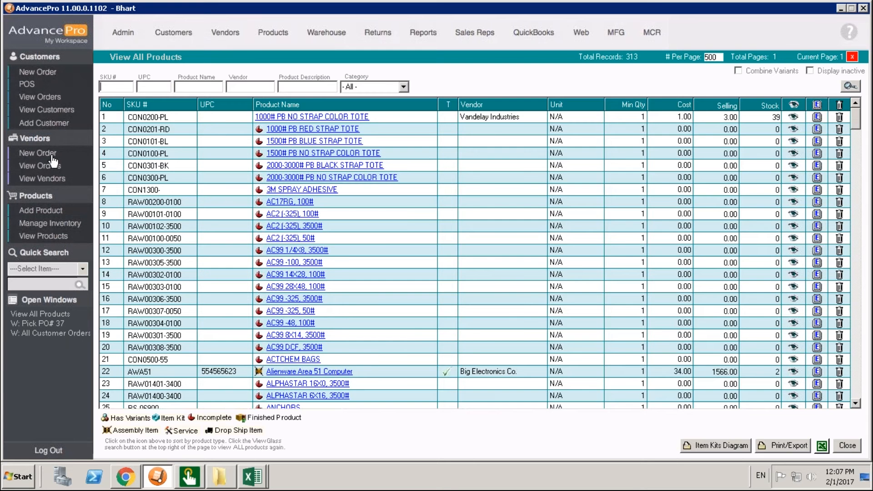
pyautogui.click(38, 154)
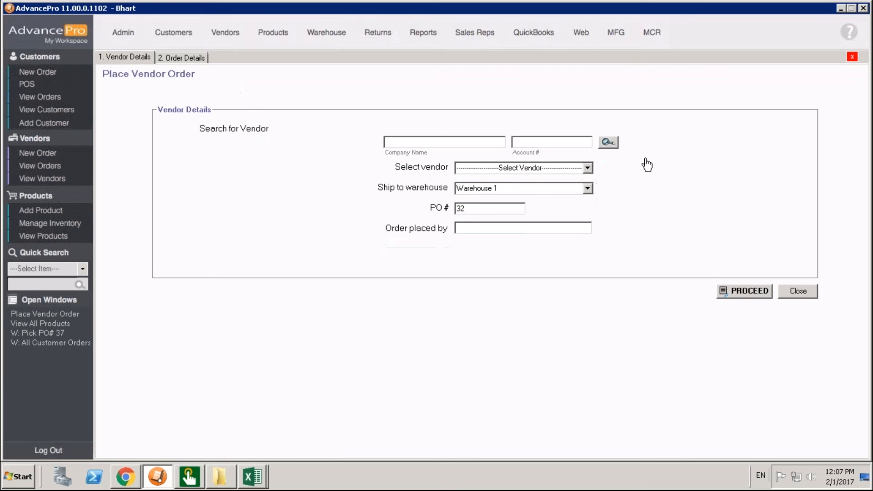
pyautogui.click(588, 169)
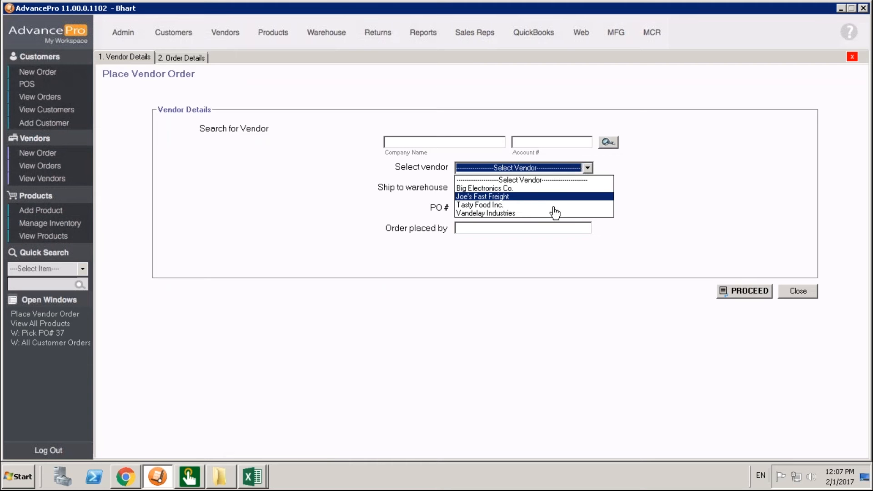
pyautogui.click(546, 196)
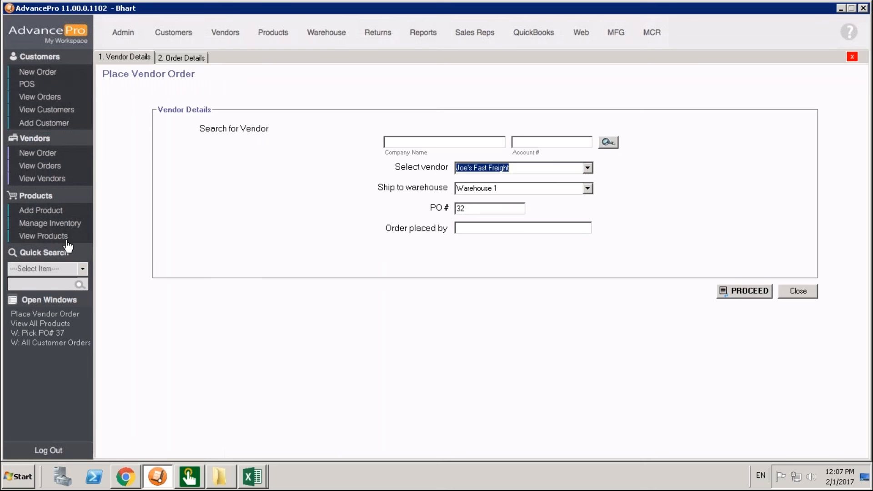
# Check which vendors are assigned to 1000# PB NO STRAP COLOR TOTE in its vendor and pricing information.
pyautogui.click(67, 237)
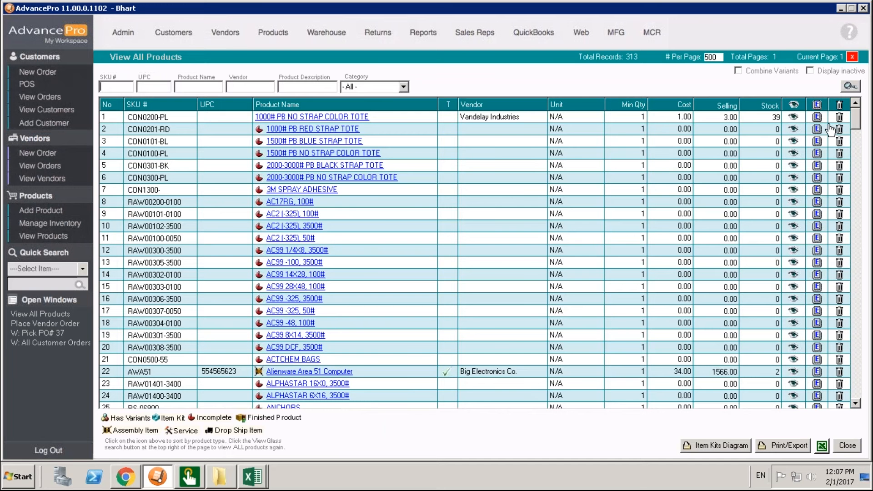
pyautogui.click(817, 117)
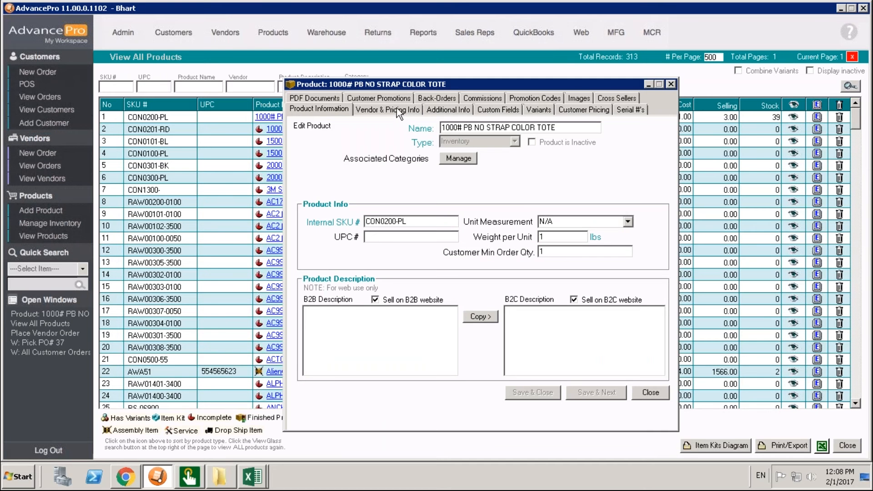
pyautogui.click(396, 109)
pyautogui.click(464, 142)
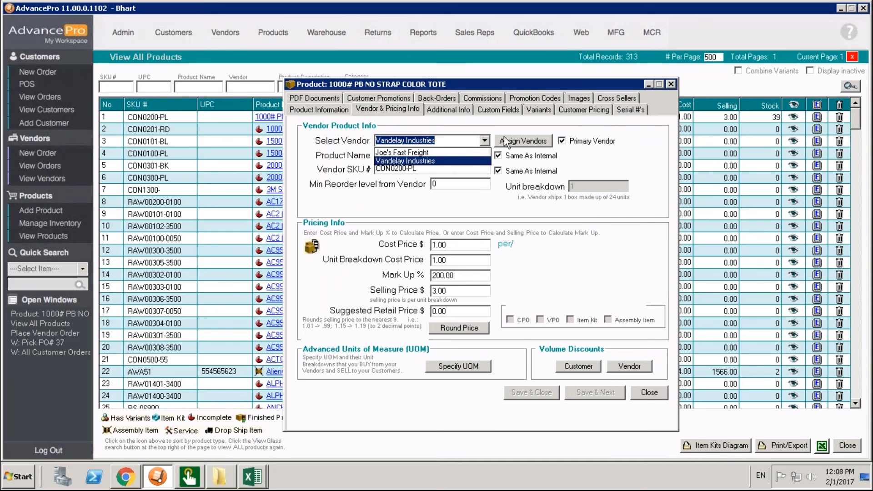
pyautogui.click(673, 86)
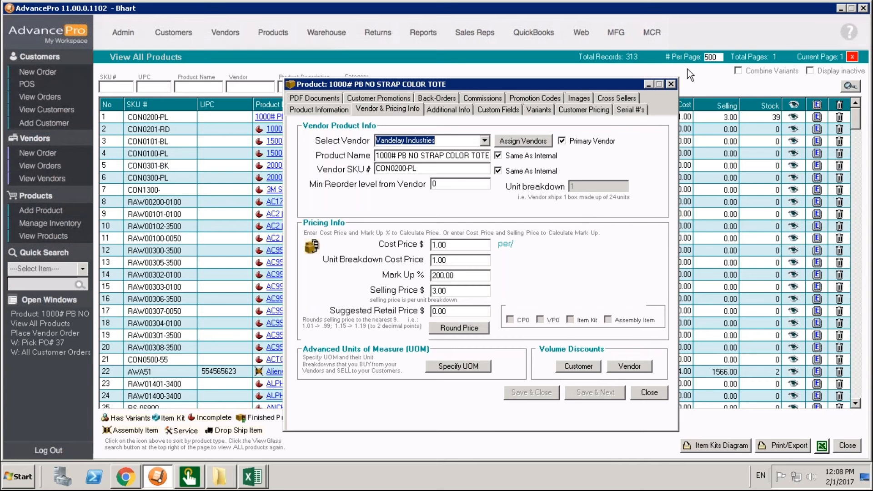
pyautogui.click(670, 85)
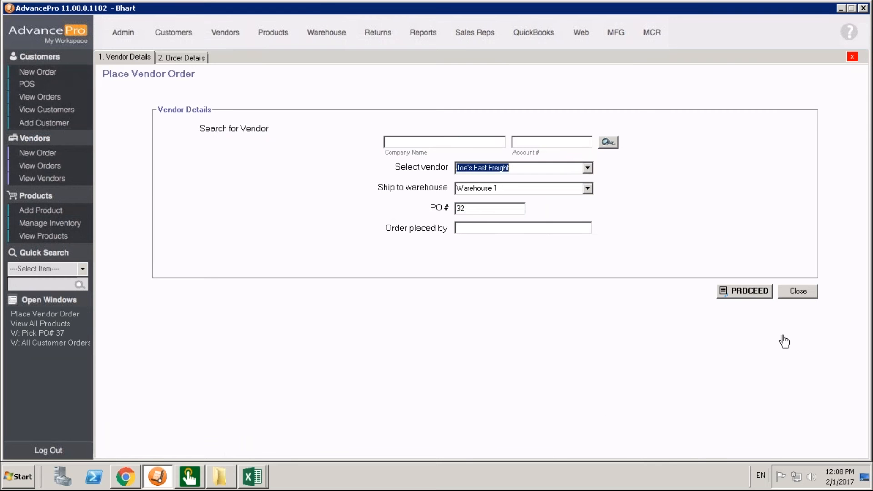
# Proceed to the vendor order's details and add the product 1000# PB NO STRAP COLOR TOTE to it.
pyautogui.click(752, 296)
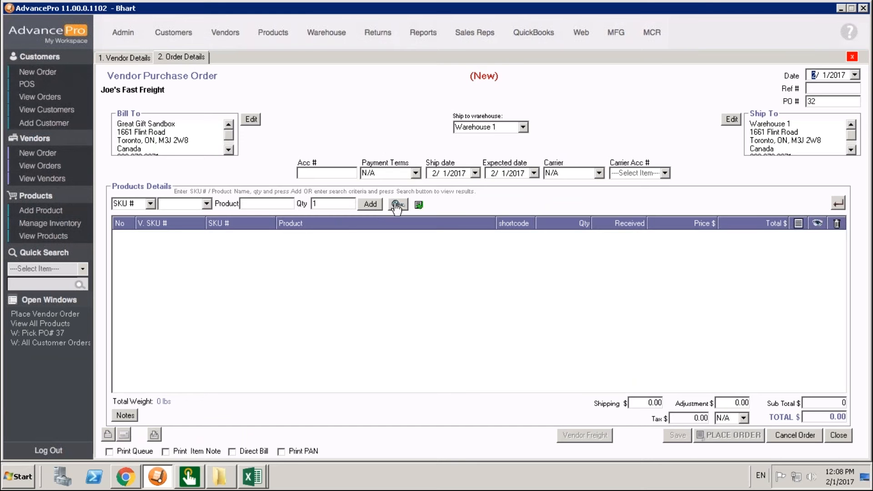
pyautogui.click(396, 205)
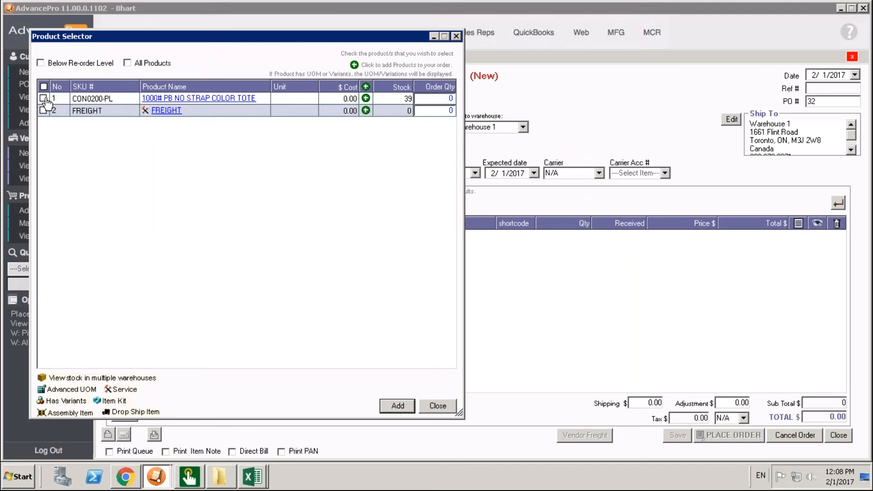
pyautogui.click(44, 98)
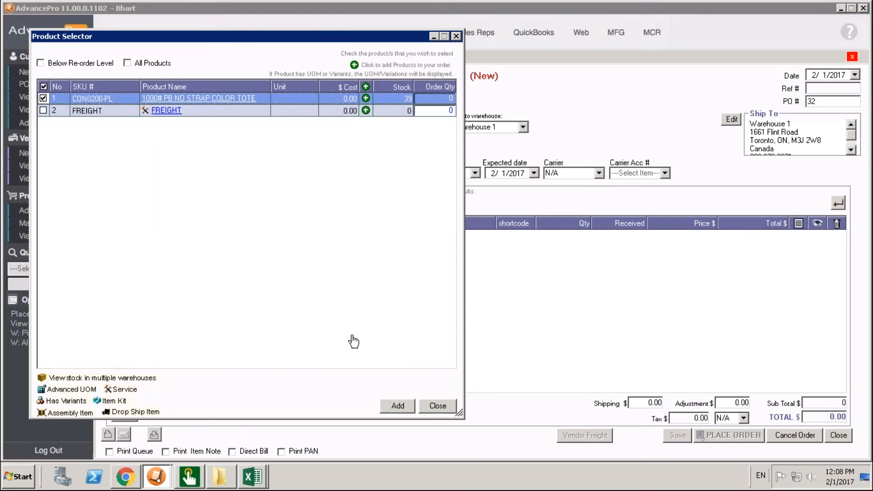
pyautogui.click(59, 63)
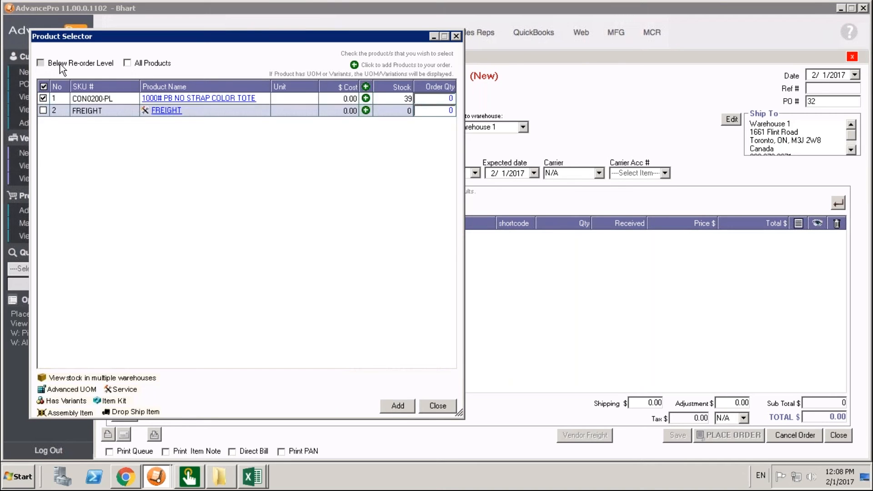
pyautogui.click(59, 64)
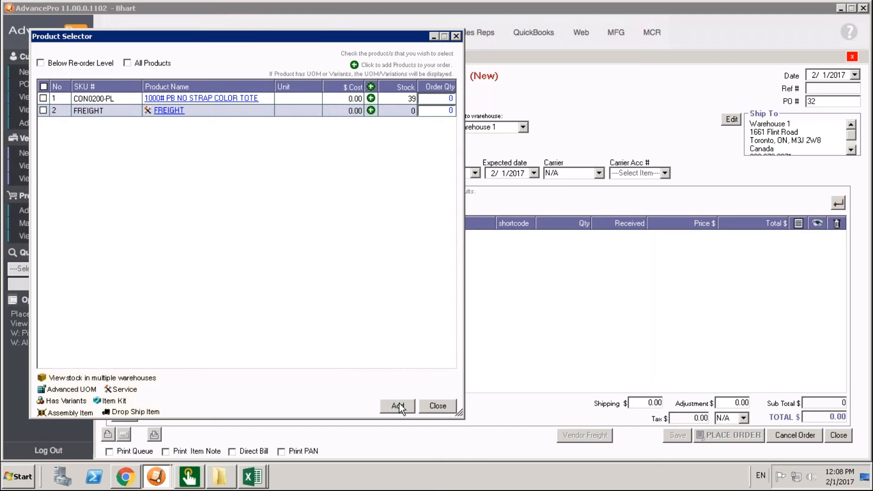
pyautogui.click(43, 98)
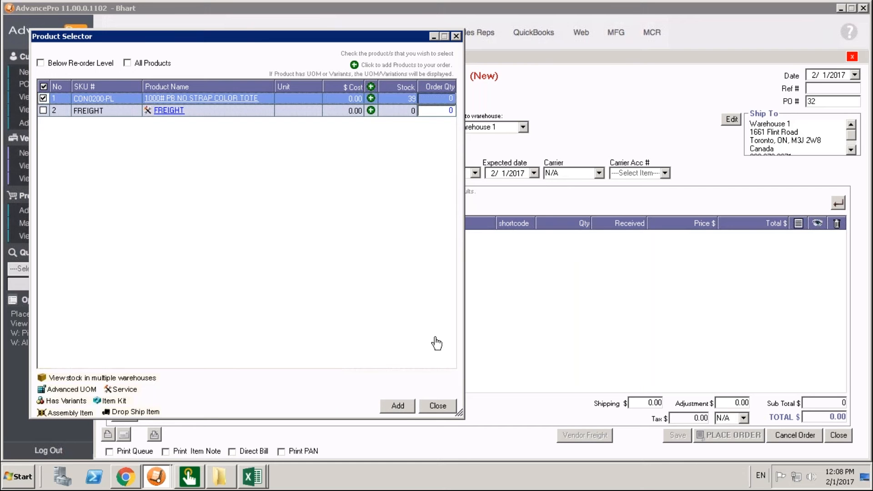
pyautogui.click(398, 406)
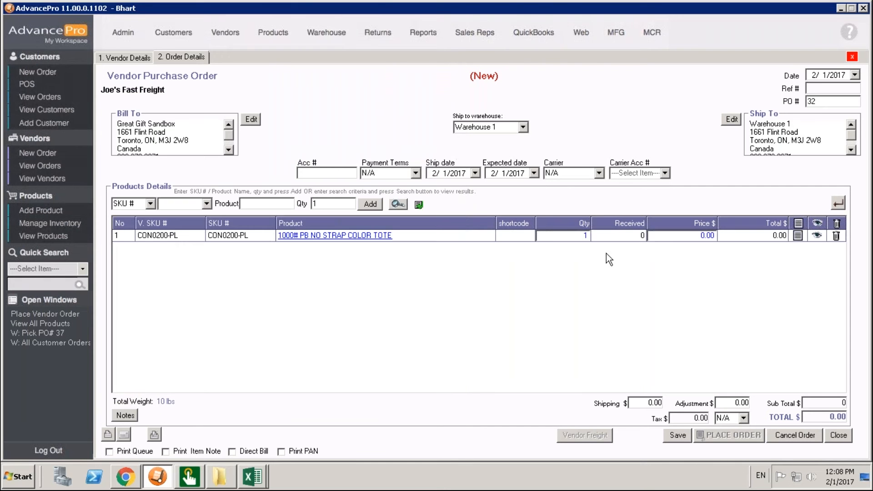
# Set the tote's price on the purchase order to 40.00, keeping a quantity of 1.
pyautogui.click(557, 238)
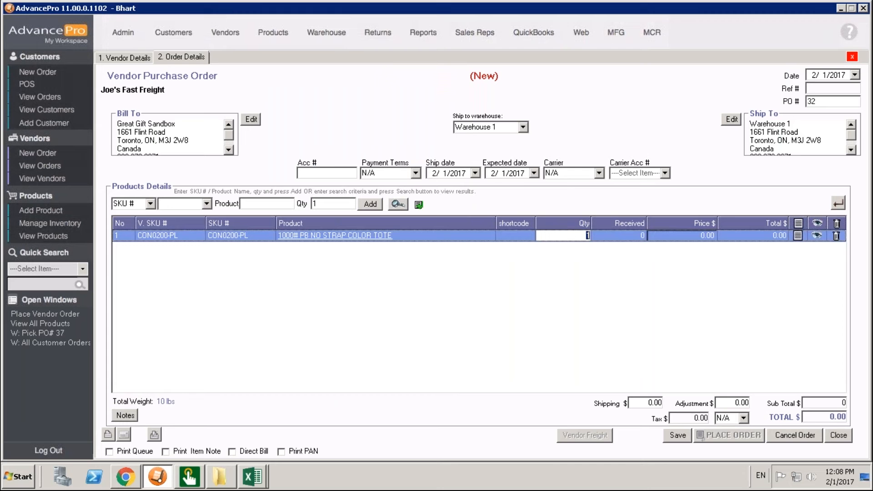
pyautogui.click(693, 235)
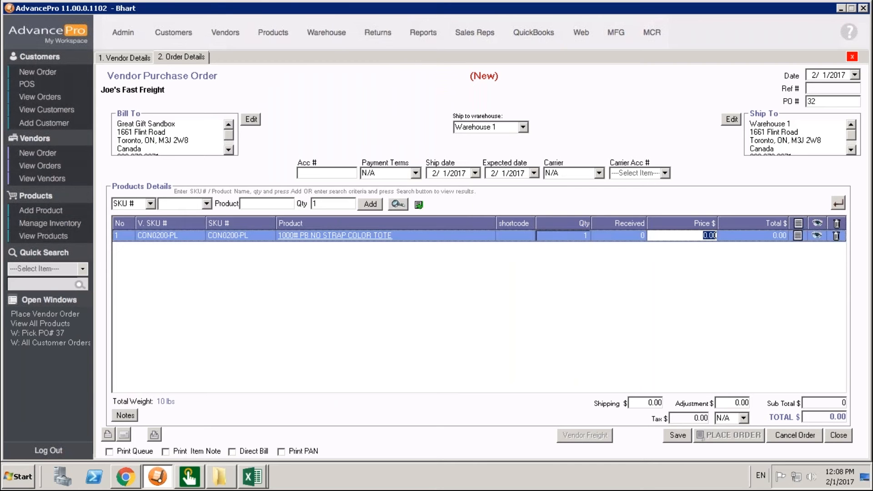
pyautogui.write('40.00')
pyautogui.click(574, 236)
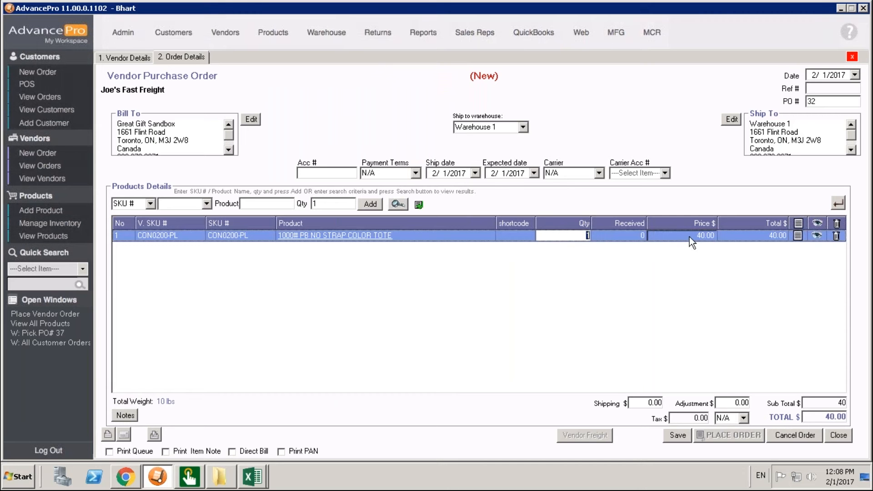
pyautogui.click(689, 236)
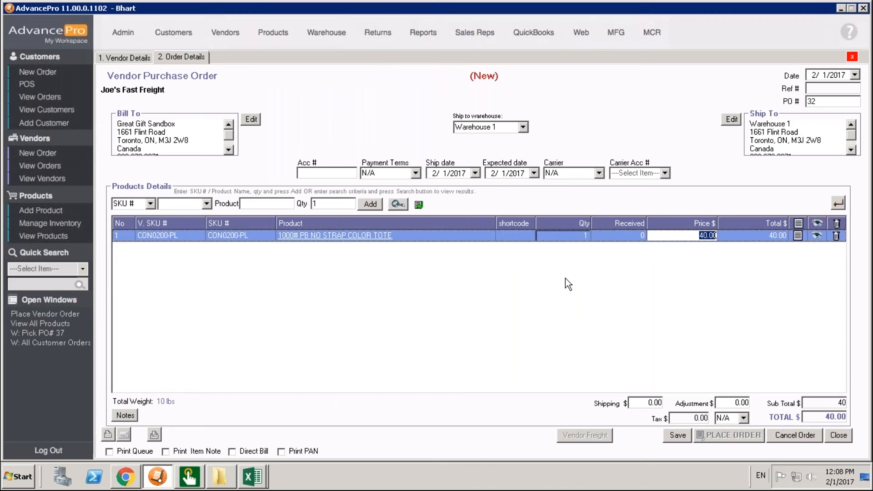
pyautogui.click(566, 235)
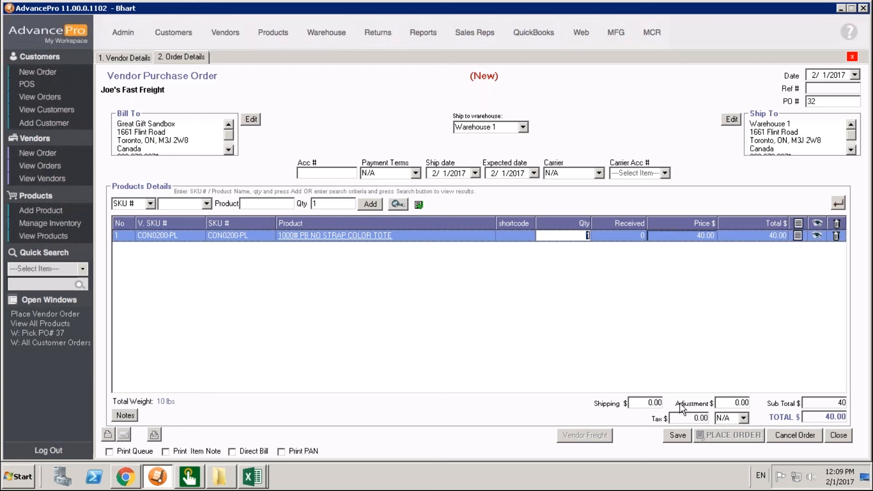
# Save the Joe's Fast Freight purchase order and place it.
pyautogui.click(678, 435)
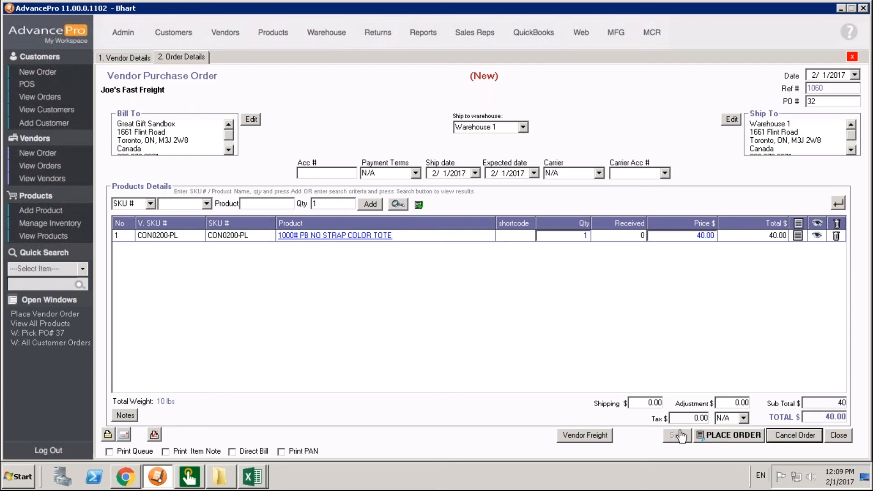
pyautogui.click(713, 440)
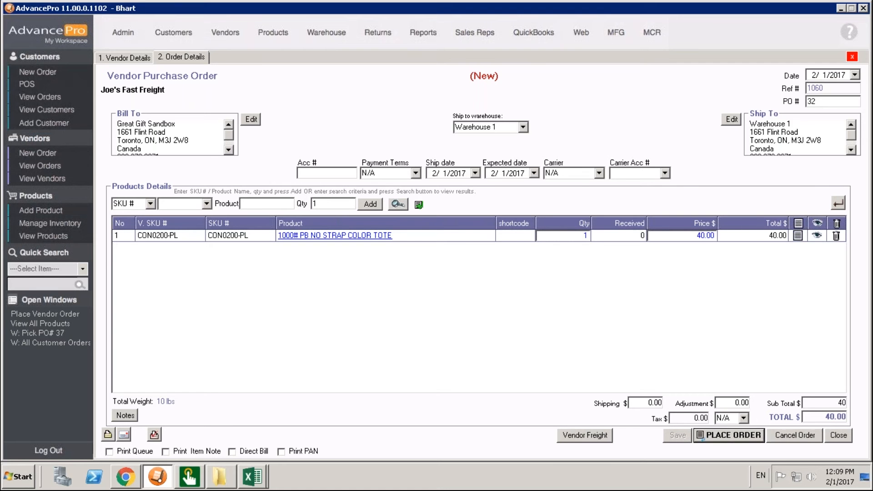
pyautogui.click(473, 270)
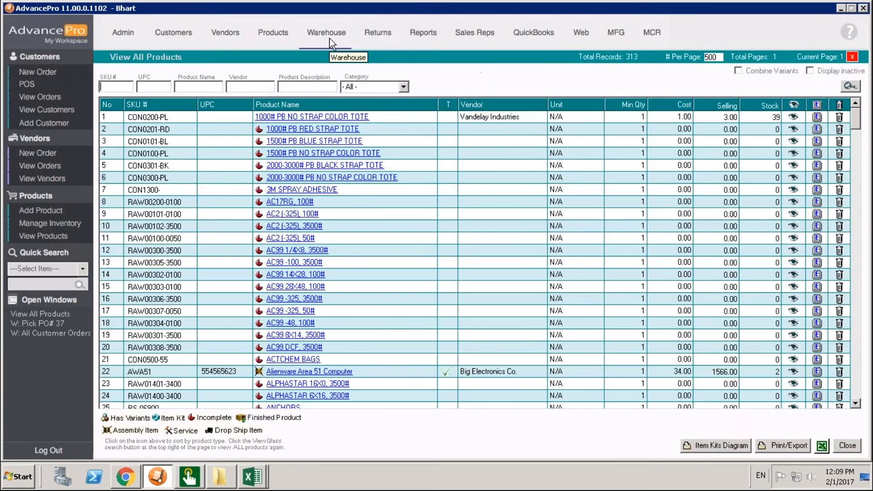
# Open the Joe's Fast Freight order from the warehouse's orders to receive, and check the tote's current stock in the product inventory.
pyautogui.click(333, 38)
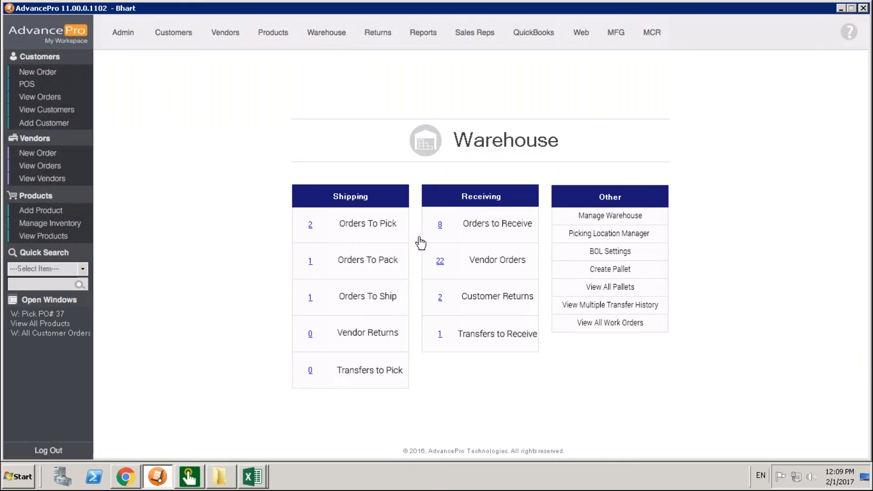
pyautogui.click(439, 225)
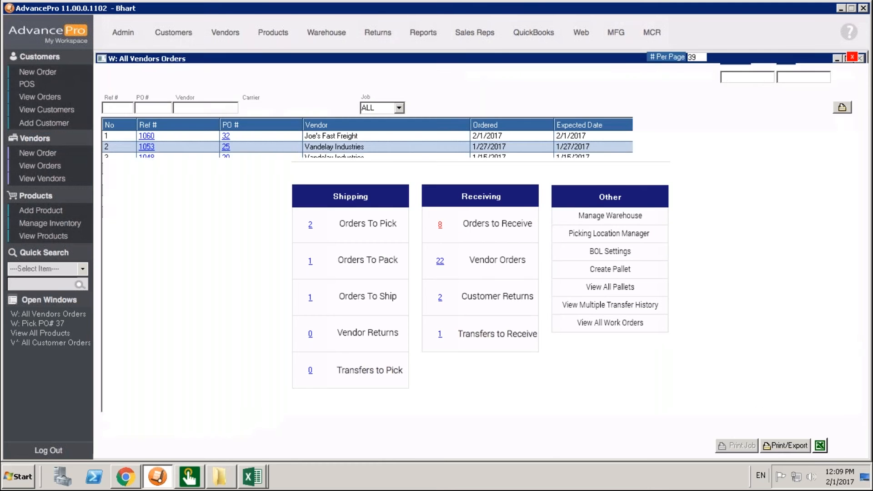
pyautogui.click(227, 137)
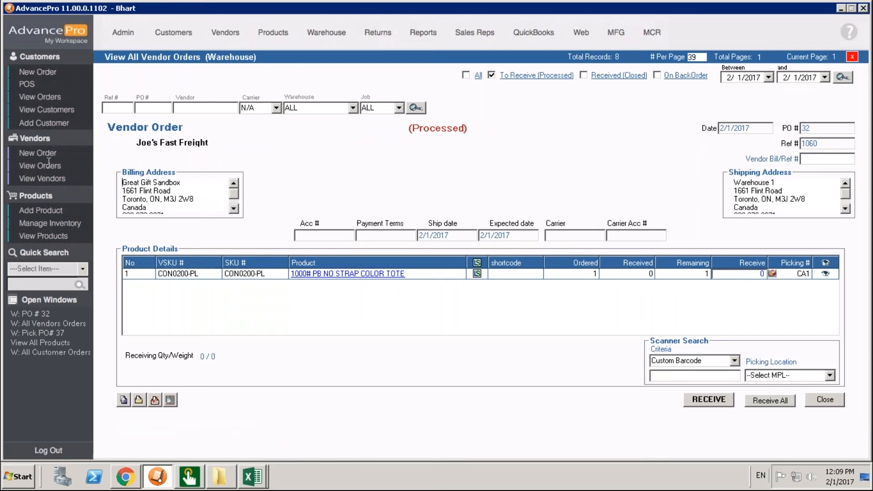
pyautogui.click(67, 223)
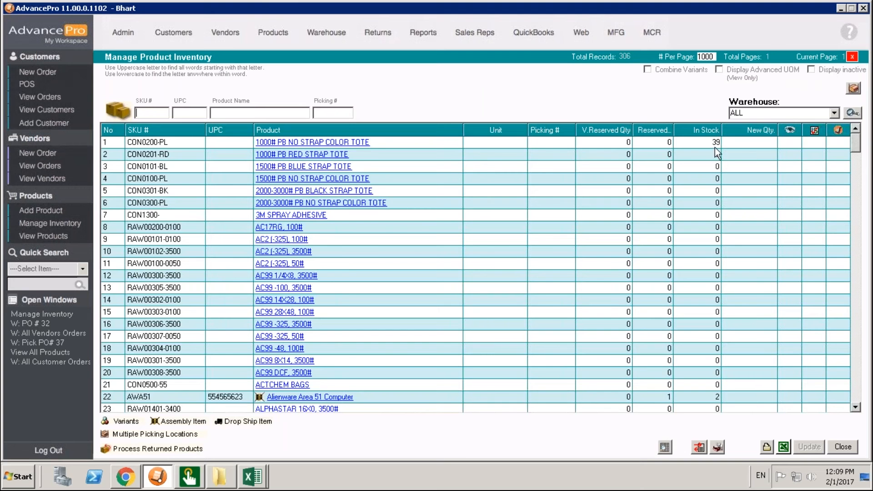
pyautogui.click(48, 324)
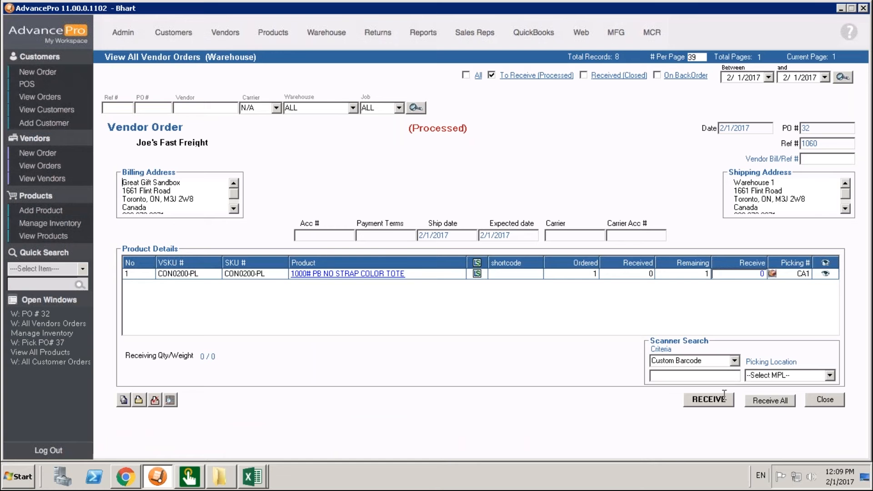
# Receive 1 unit of the tote on the vendor order, filling in the vendor bill reference number.
pyautogui.click(740, 275)
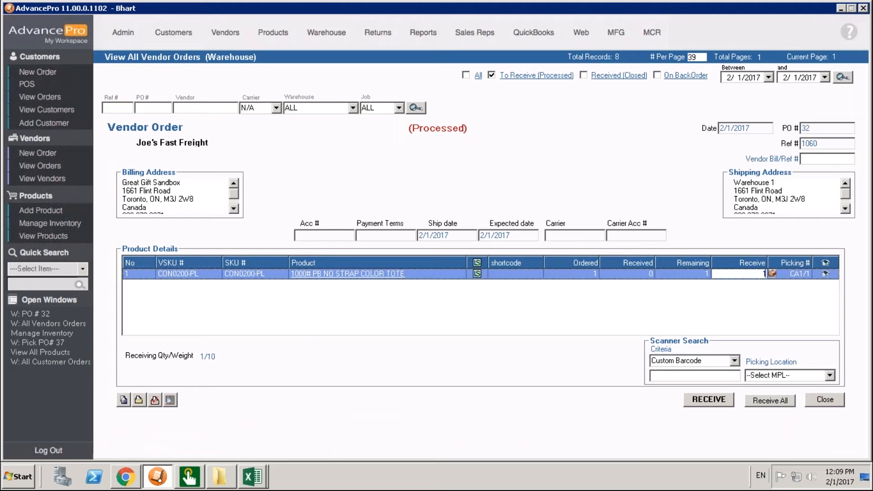
pyautogui.click(702, 398)
pyautogui.press('Return')
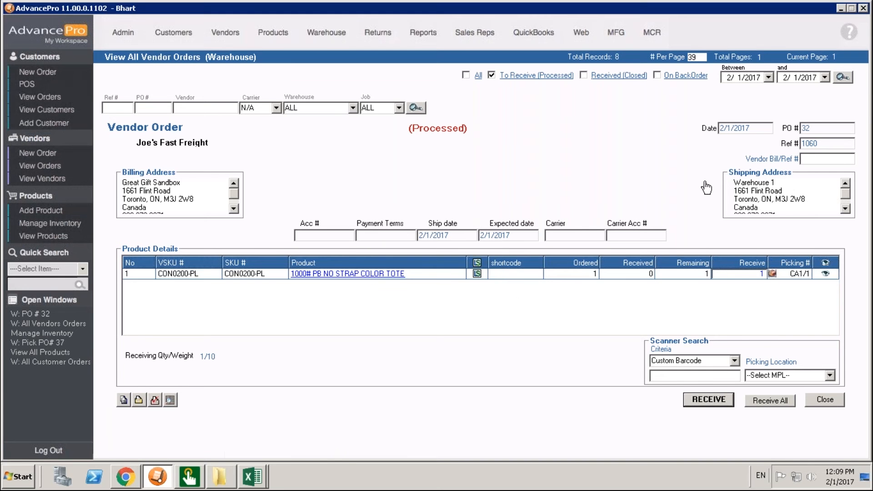
pyautogui.write('35353')
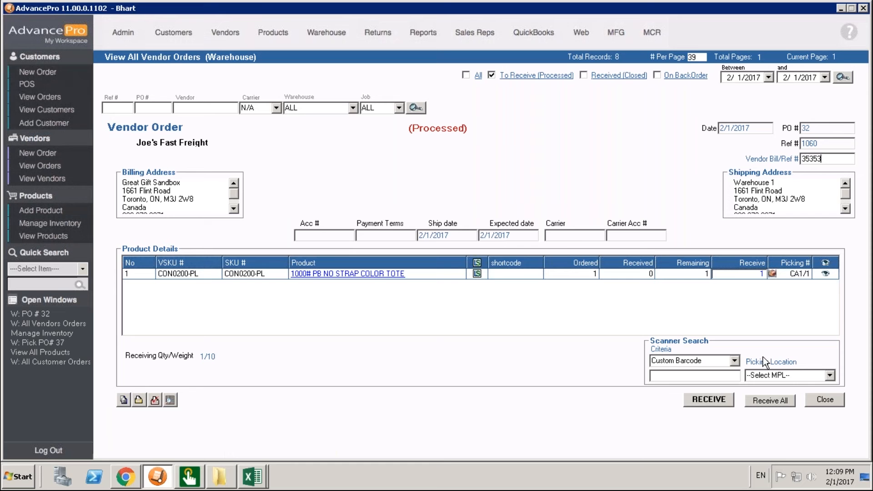
pyautogui.click(708, 402)
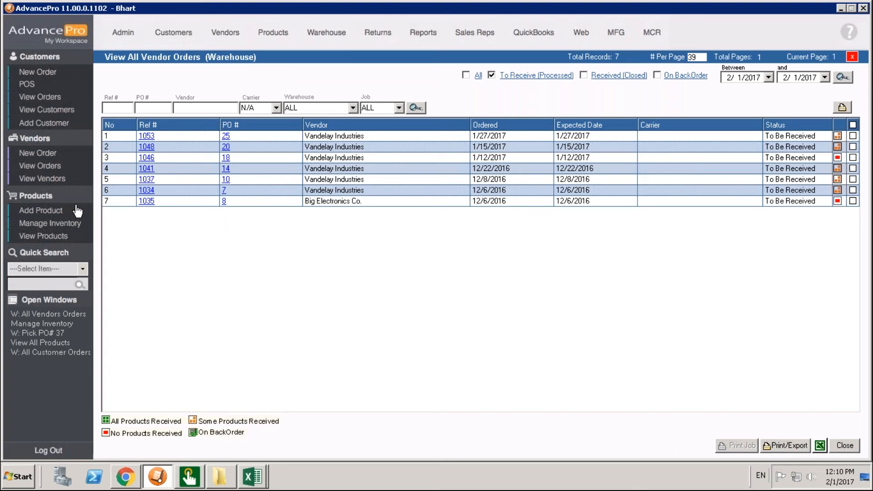
# Open the Kevlar product from the product list and bring up its advanced unit of measure breakdowns.
pyautogui.click(59, 237)
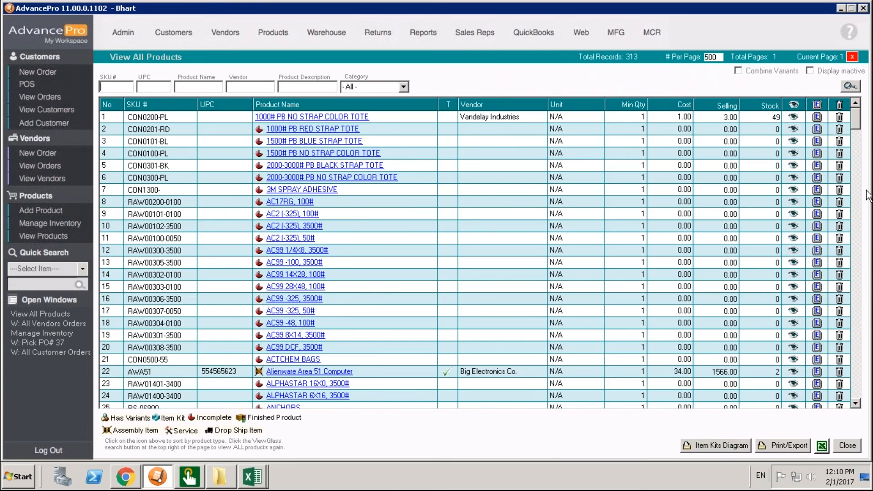
pyautogui.moveTo(860, 184); pyautogui.dragTo(864, 293)
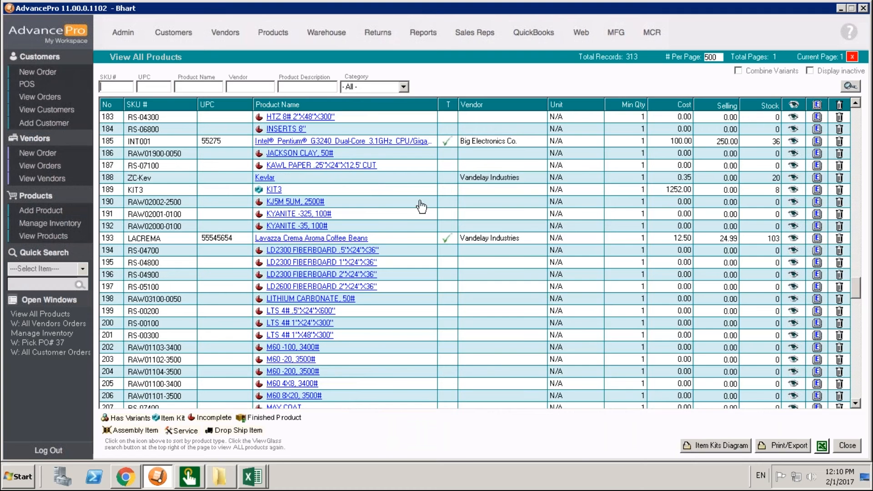
pyautogui.click(816, 179)
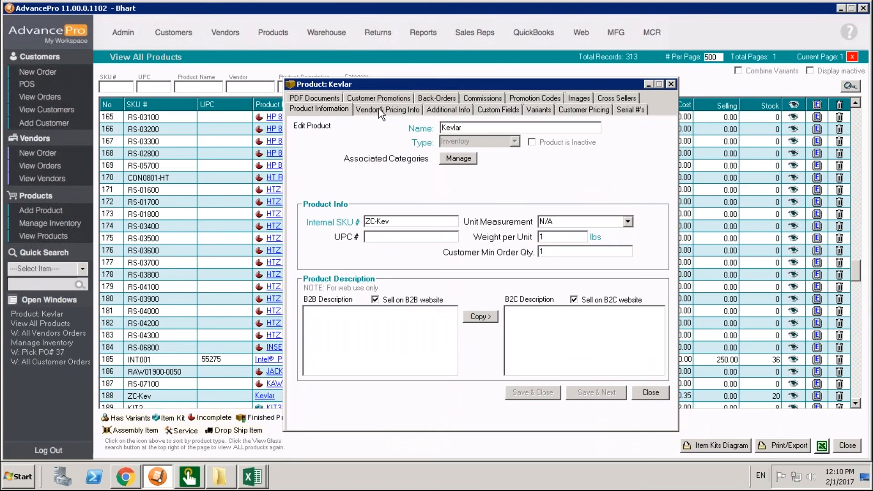
pyautogui.click(378, 109)
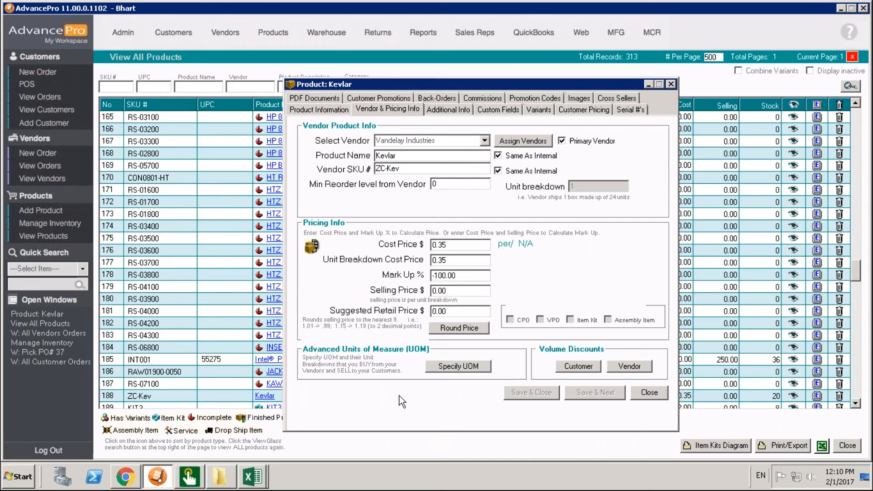
pyautogui.click(475, 368)
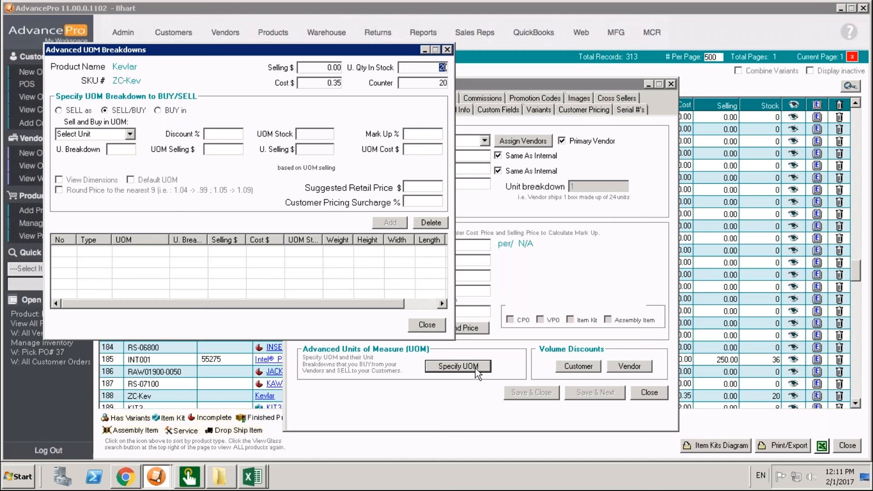
pyautogui.click(130, 134)
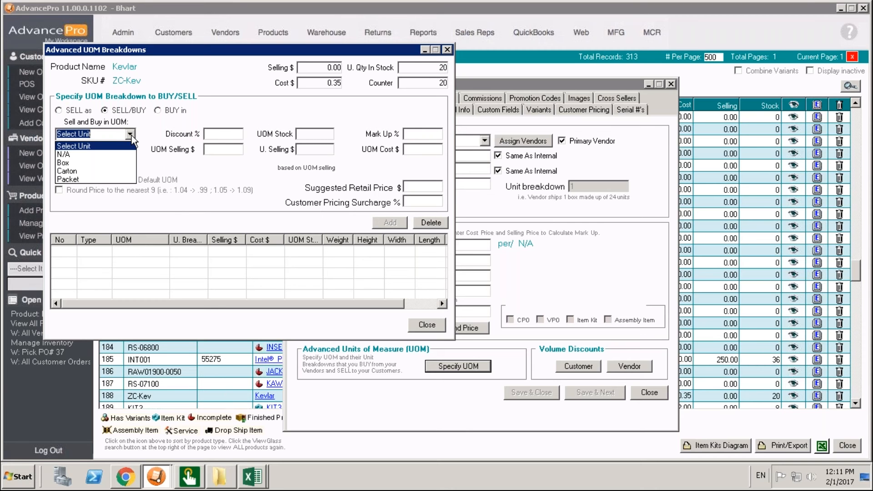
pyautogui.click(91, 171)
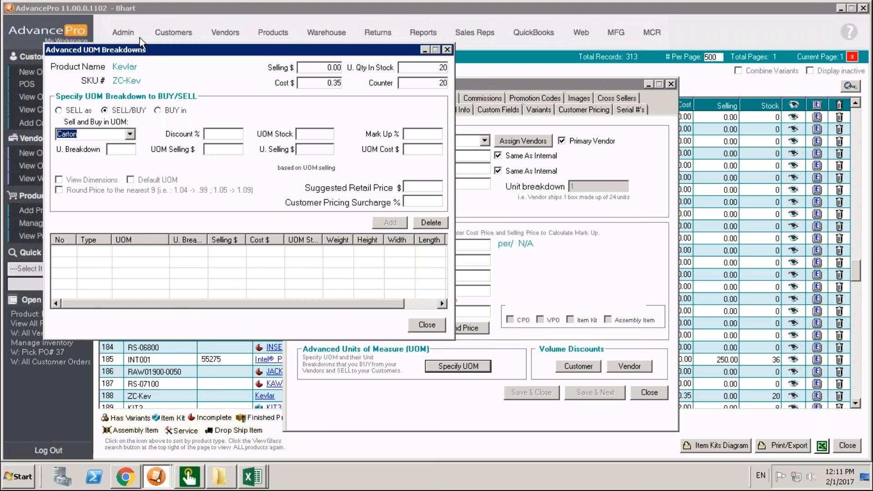
pyautogui.click(129, 134)
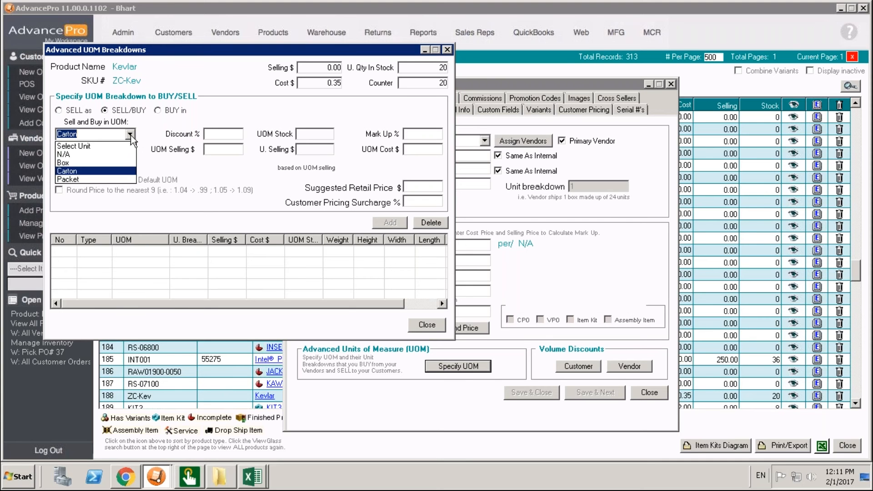
pyautogui.click(130, 135)
pyautogui.click(123, 150)
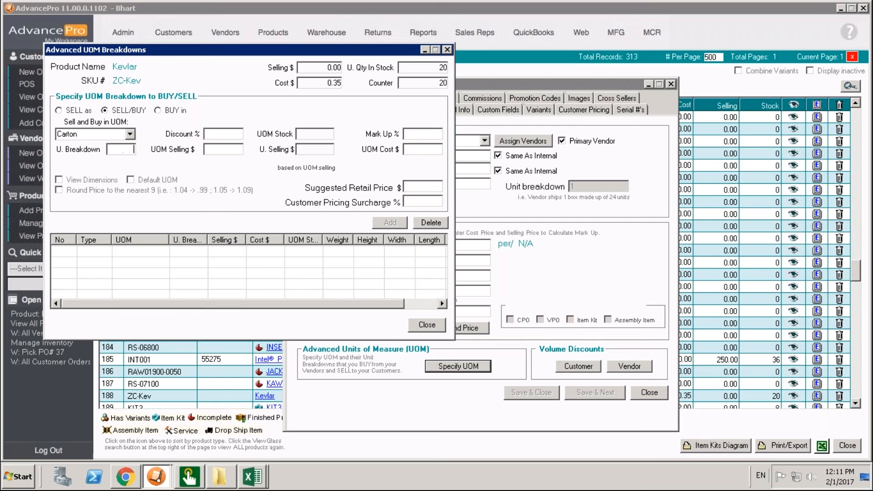
pyautogui.write('50')
pyautogui.click(158, 110)
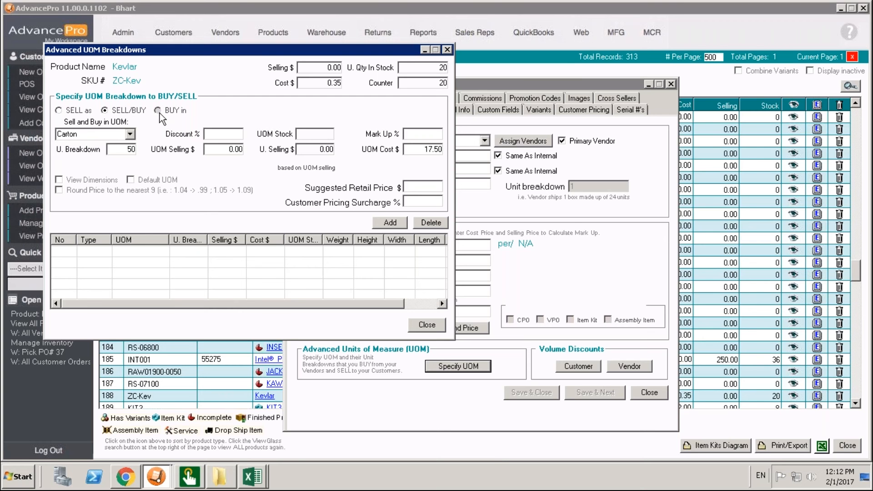
pyautogui.click(105, 111)
# Define a Carton unit for both selling and buying Kevlar, with a unit breakdown of 50.
pyautogui.click(130, 133)
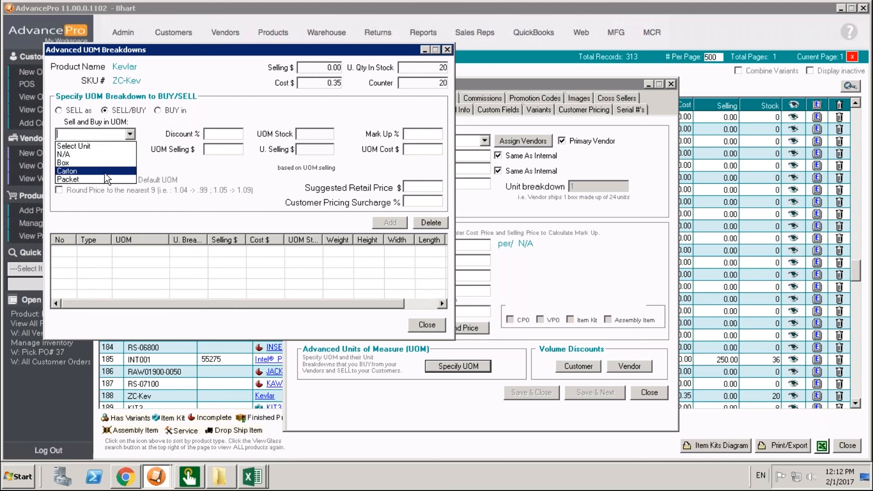
pyautogui.click(104, 173)
pyautogui.click(116, 151)
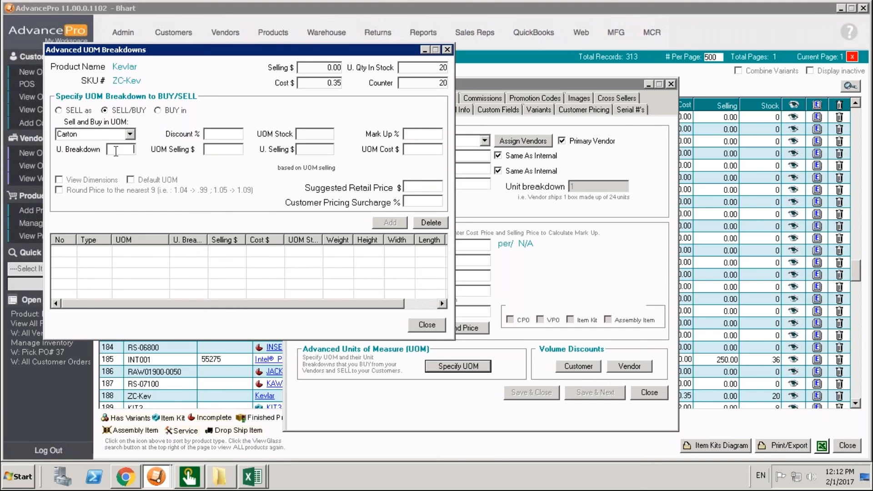
pyautogui.write('50')
pyautogui.click(226, 152)
# Add the Carton unit to Kevlar's breakdowns with Vandelay Industries as the associated vendor, and close the product.
pyautogui.click(394, 222)
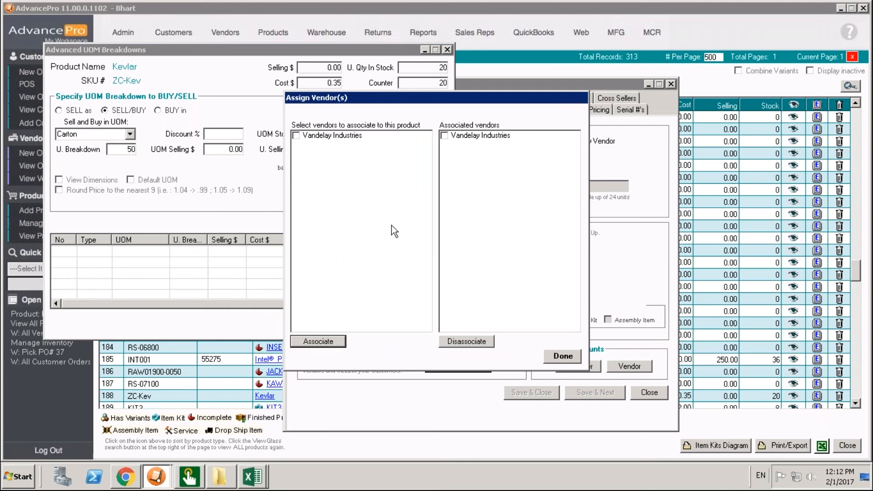
pyautogui.click(296, 135)
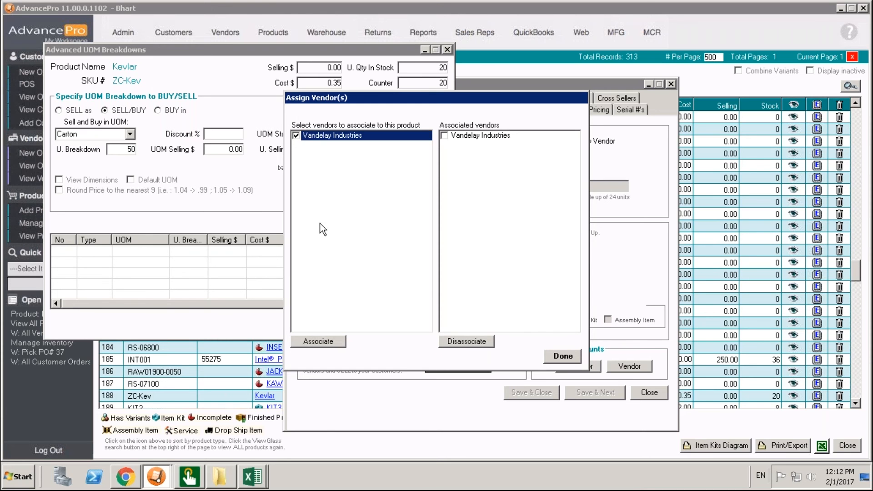
pyautogui.click(319, 342)
pyautogui.click(559, 356)
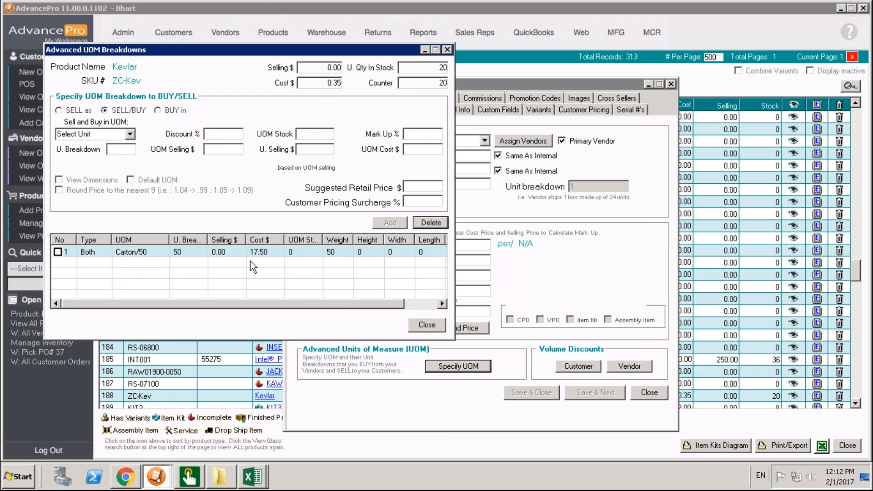
pyautogui.click(425, 326)
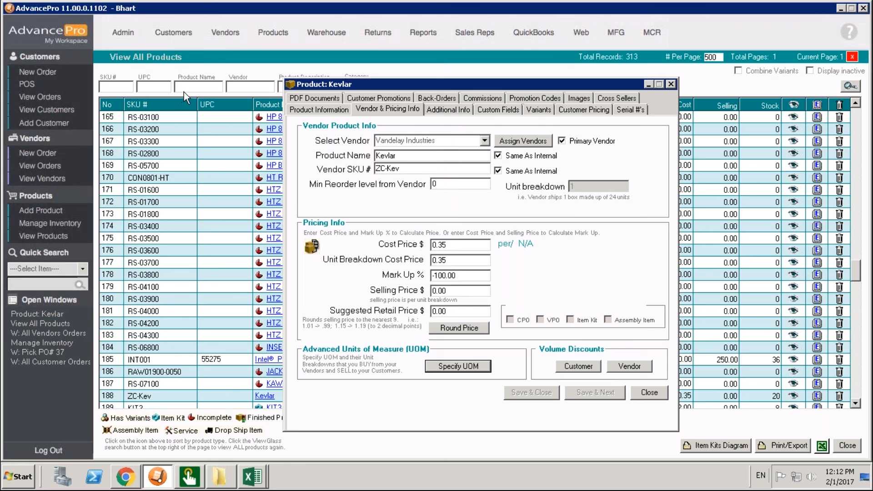
pyautogui.press('Escape')
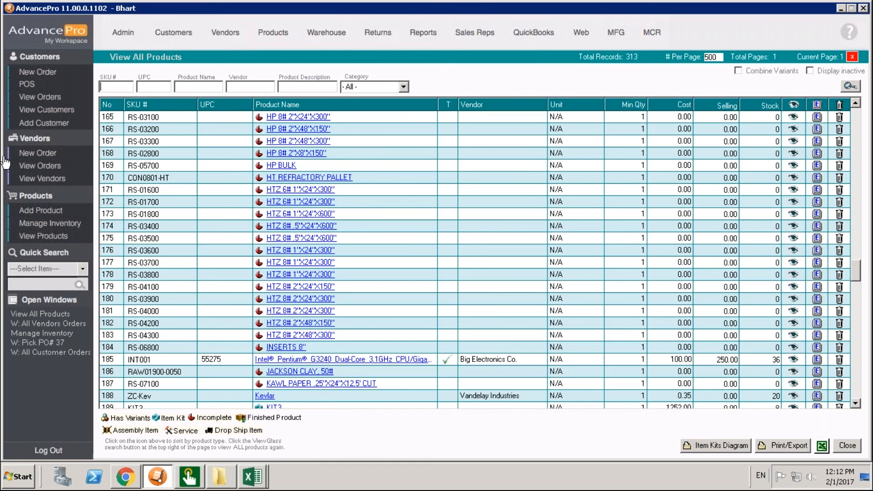
# Start a new vendor order for Vandelay Industries and add 1 Kevlar Carton/50 using SKU ZC-Kev.
pyautogui.click(28, 154)
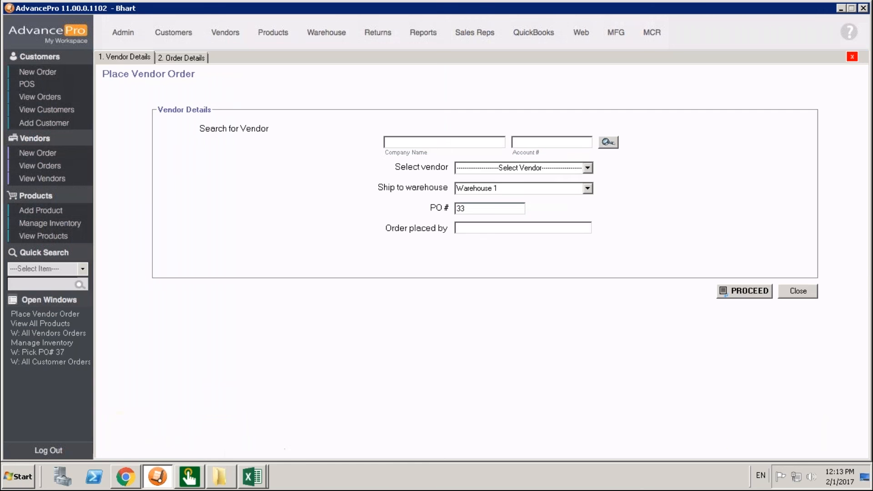
pyautogui.click(586, 168)
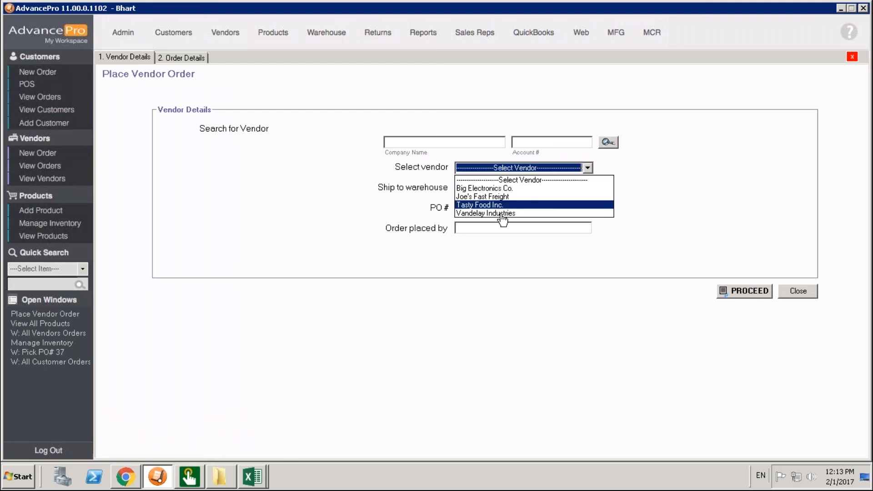
pyautogui.click(502, 220)
pyautogui.click(755, 294)
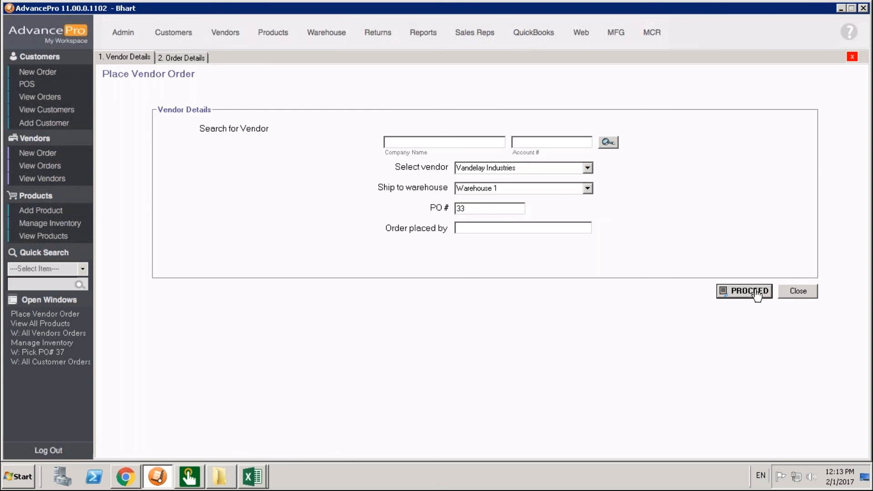
pyautogui.click(173, 206)
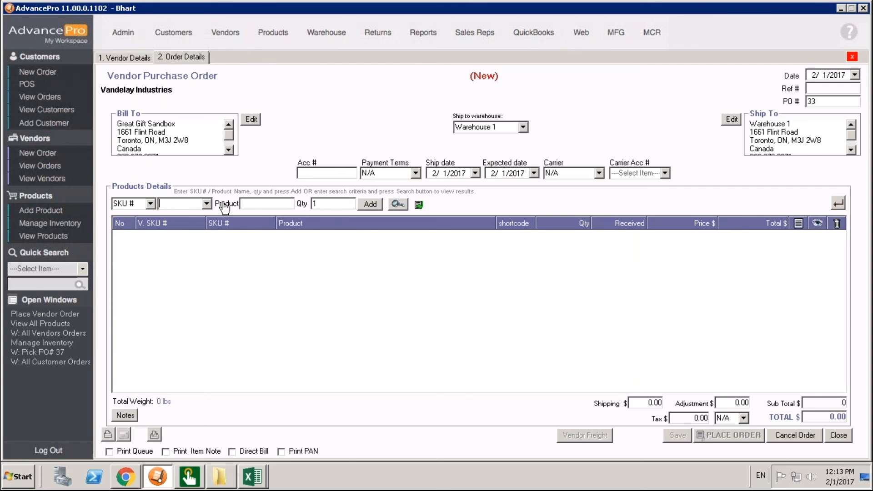
pyautogui.write('zc-Kev')
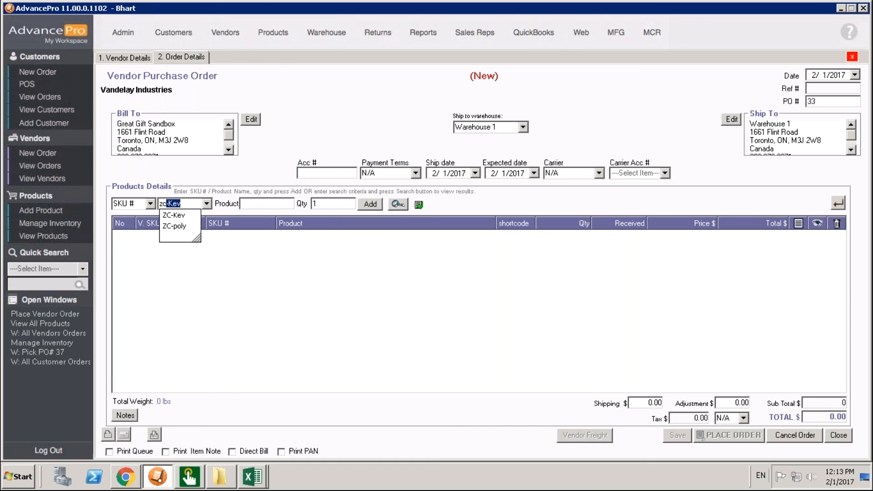
pyautogui.press('Return')
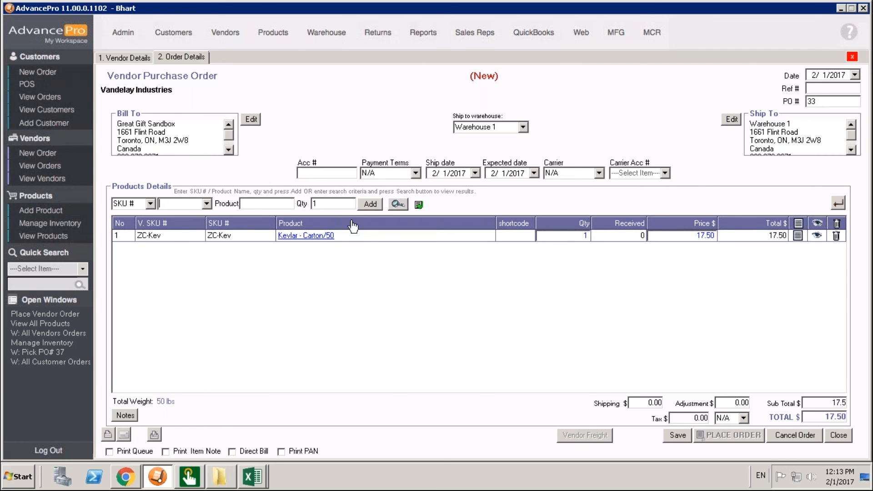
# Look up Kevlar in the order's product selector and check its advanced unit of measure marker.
pyautogui.click(396, 205)
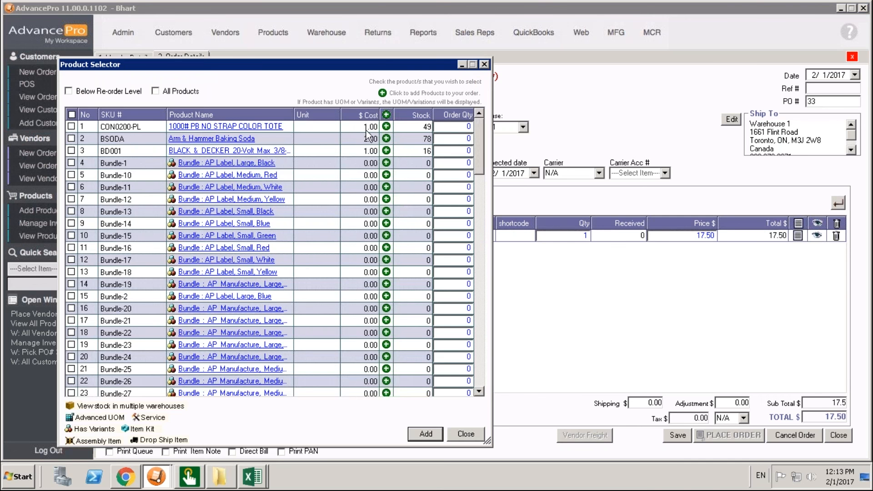
pyautogui.moveTo(480, 151); pyautogui.dragTo(469, 395)
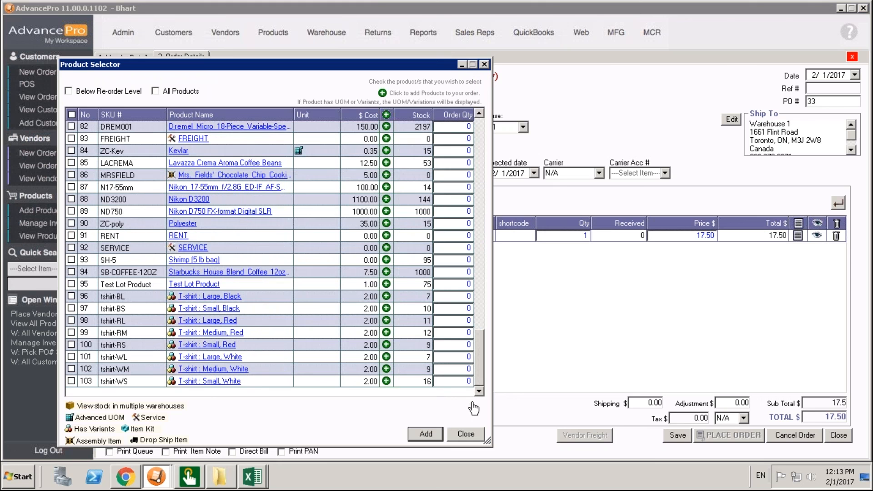
pyautogui.click(299, 154)
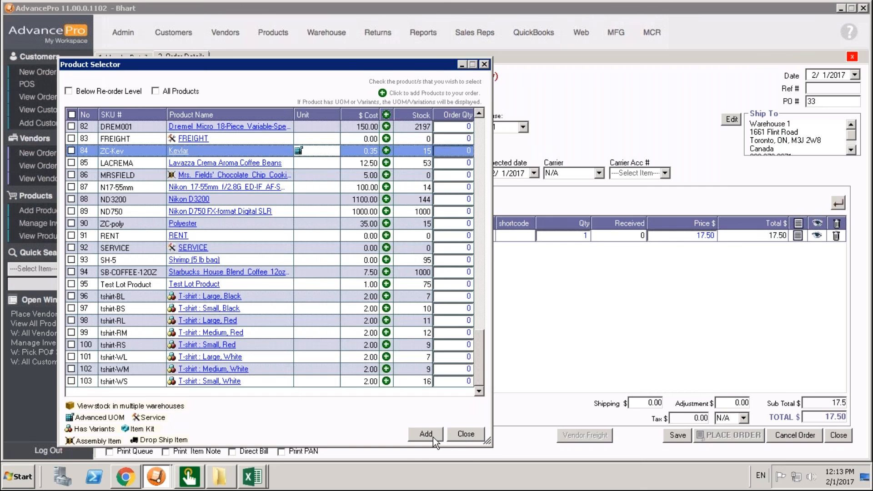
pyautogui.click(465, 434)
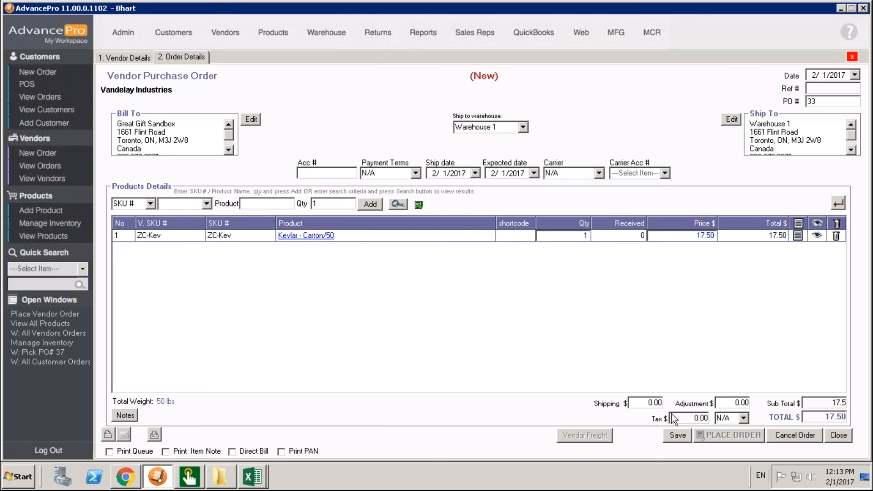
# Save and place the Vandelay Industries purchase order, and open it from the warehouse's vendor orders.
pyautogui.click(678, 436)
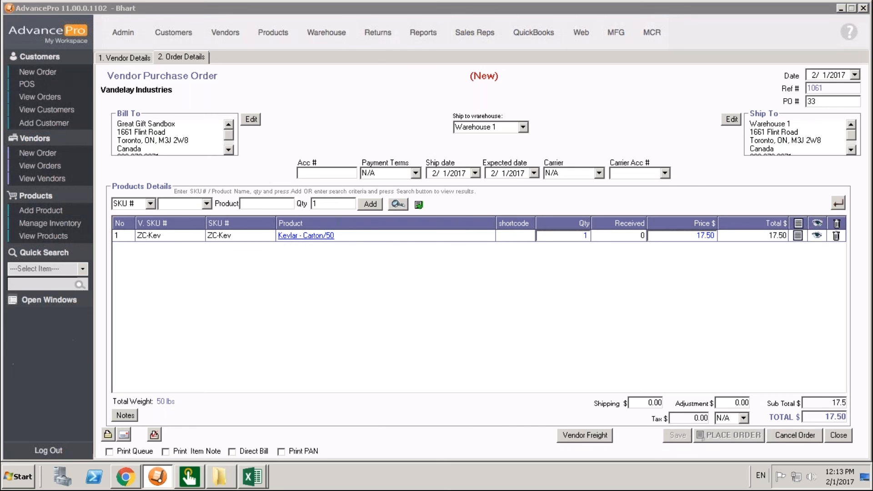
pyautogui.click(473, 270)
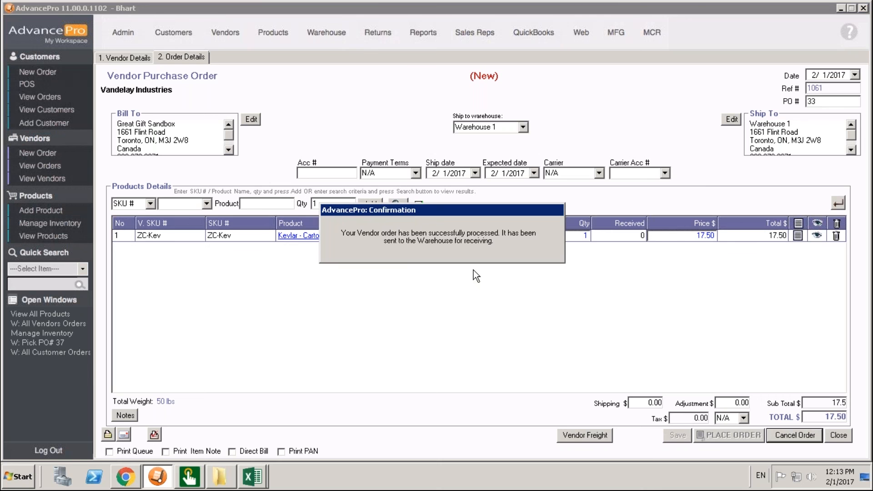
pyautogui.click(308, 32)
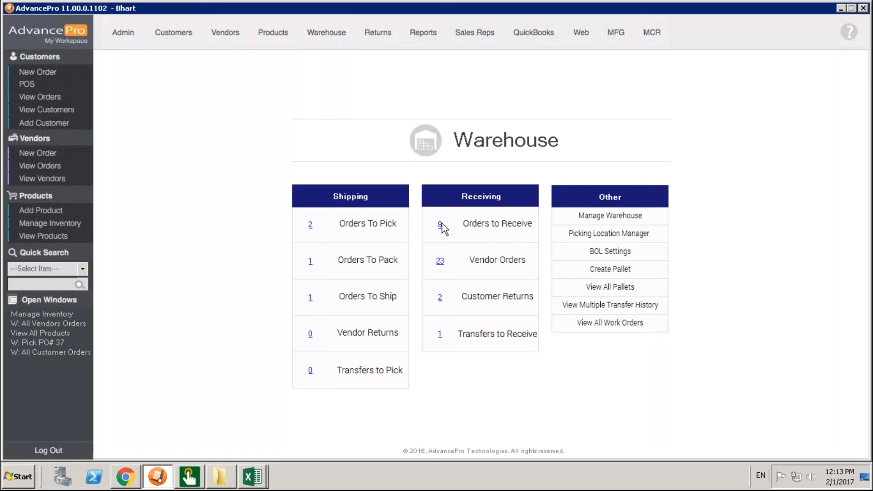
pyautogui.click(440, 226)
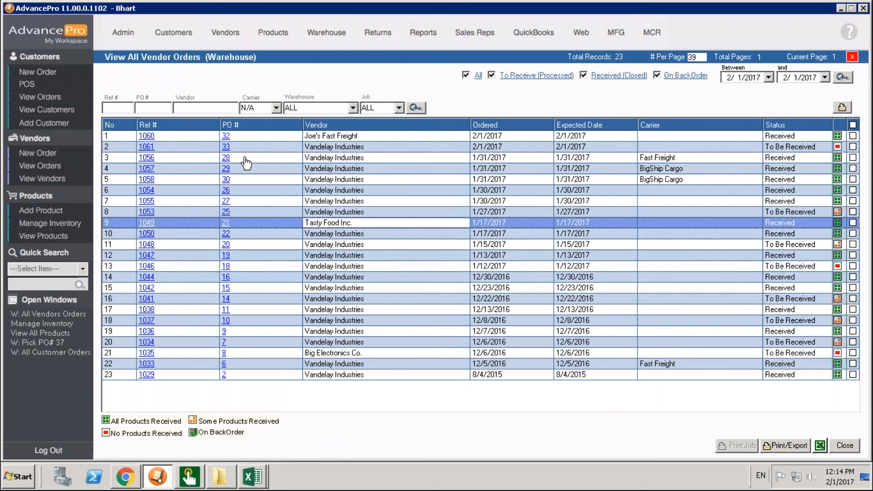
pyautogui.click(225, 147)
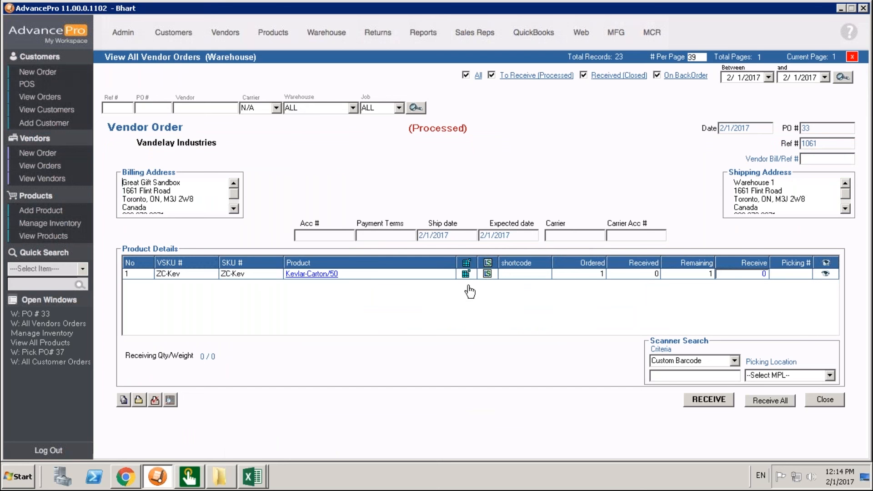
# Set the receive quantity to 1 Kevlar carton and break it down into 50 individual Kevlar units.
pyautogui.click(734, 275)
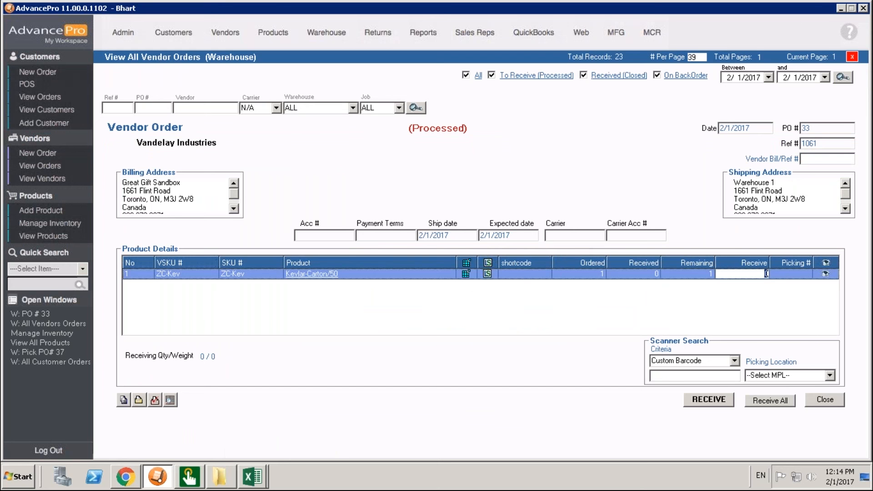
pyautogui.write('1')
pyautogui.click(466, 275)
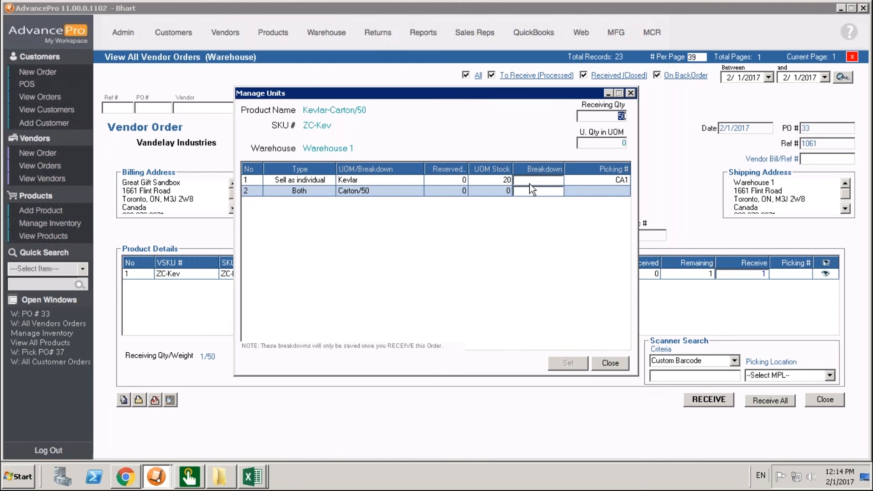
pyautogui.click(524, 181)
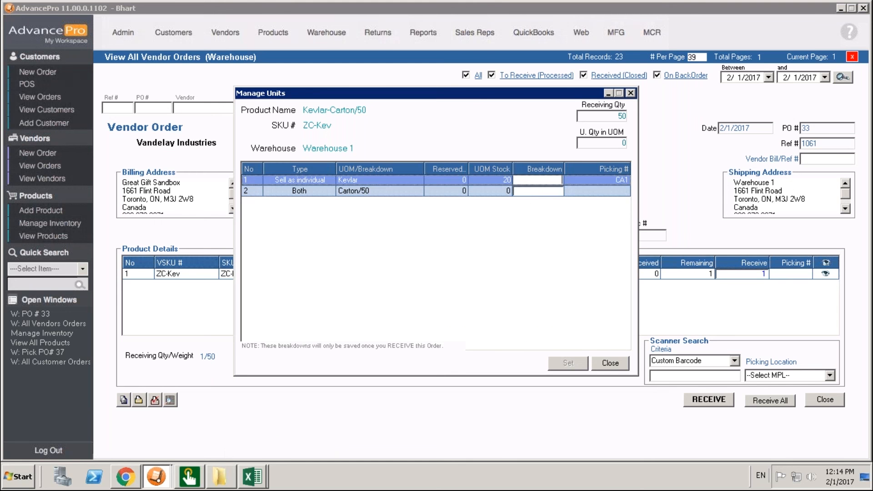
pyautogui.click(529, 192)
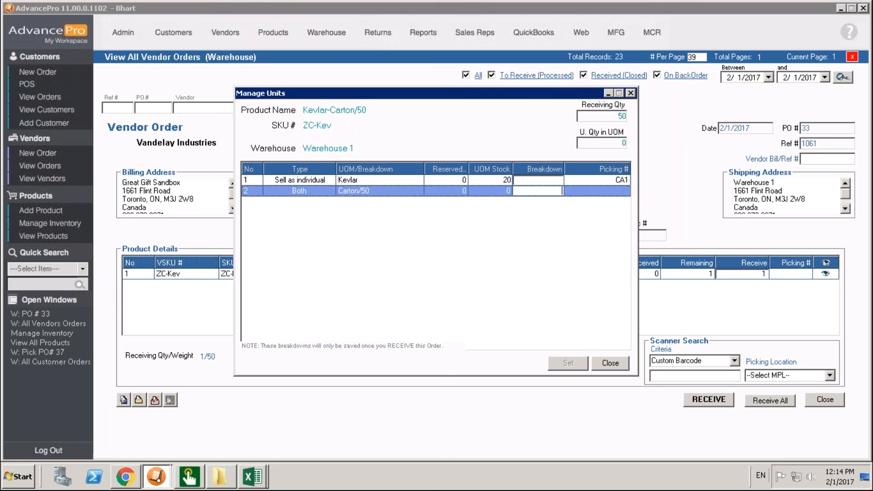
pyautogui.click(535, 181)
pyautogui.write('50')
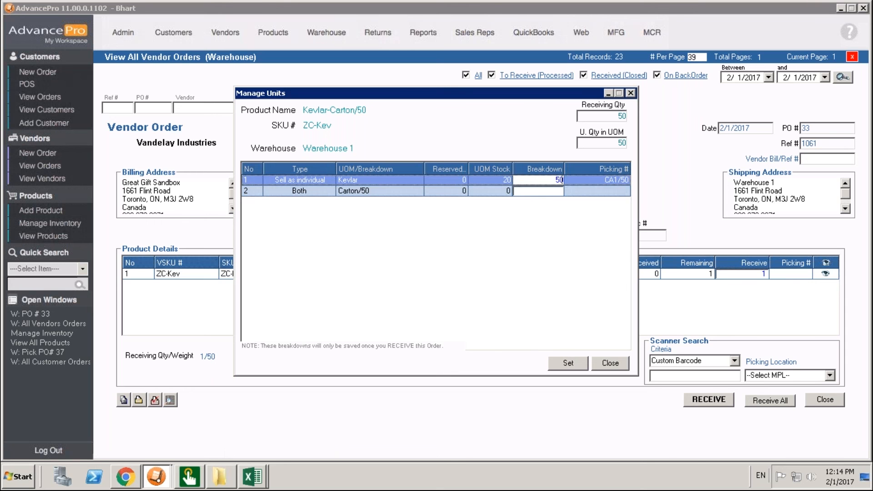
pyautogui.click(567, 362)
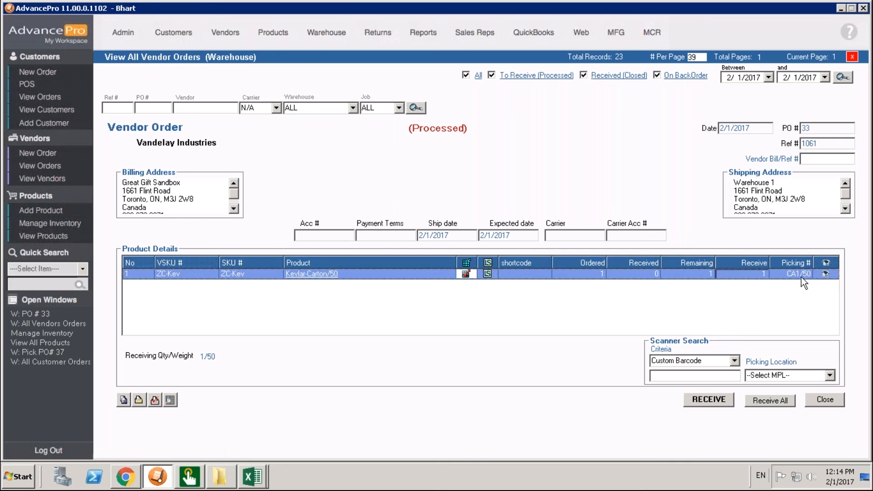
# View the lot and serial number assignment for the Kevlar carton line and close it without entries.
pyautogui.click(487, 278)
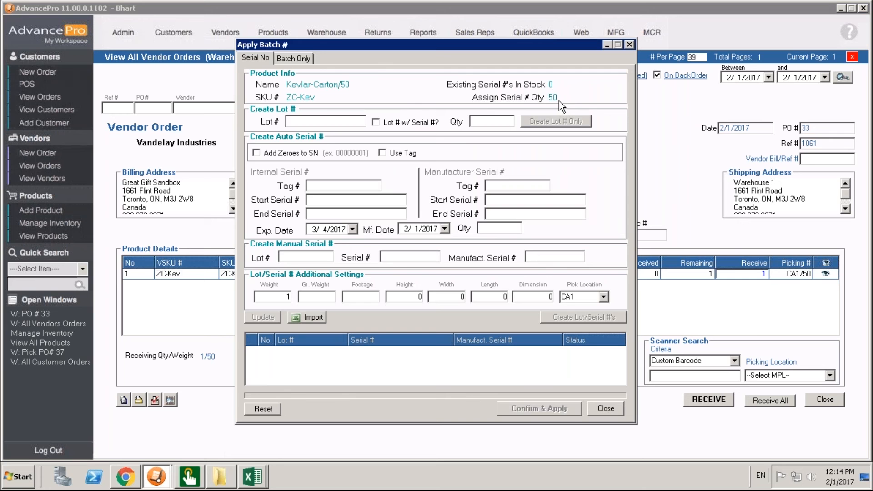
pyautogui.click(629, 45)
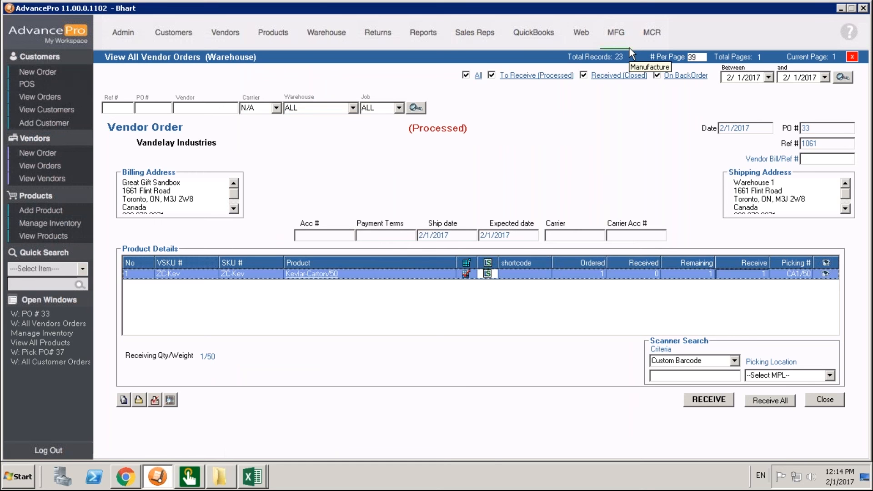